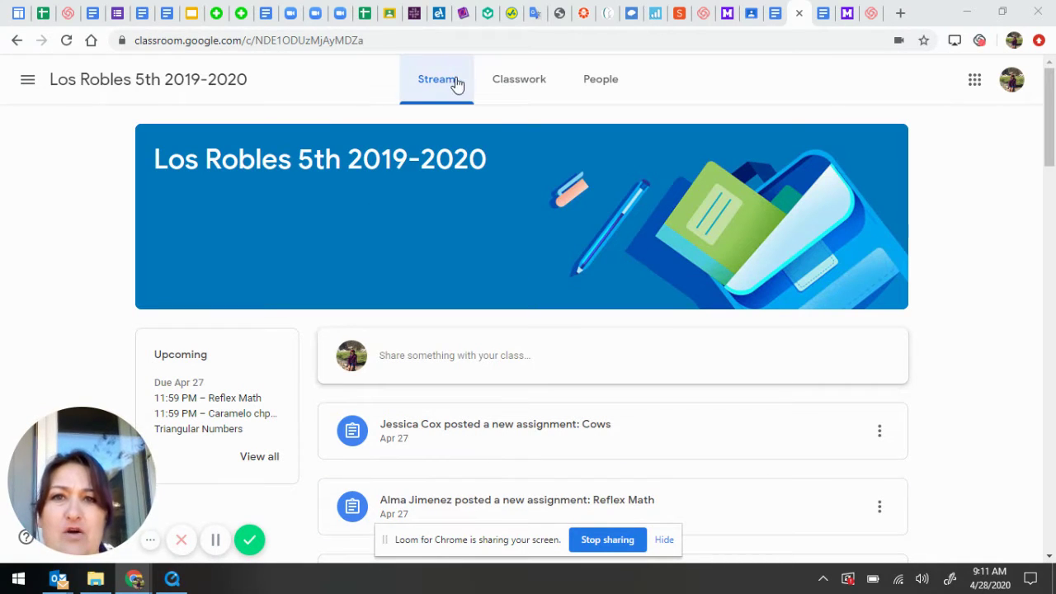
# Step: Open the Science assignment "Why do birds lay eggs in the spring?" from the class's Classwork
pyautogui.click(517, 86)
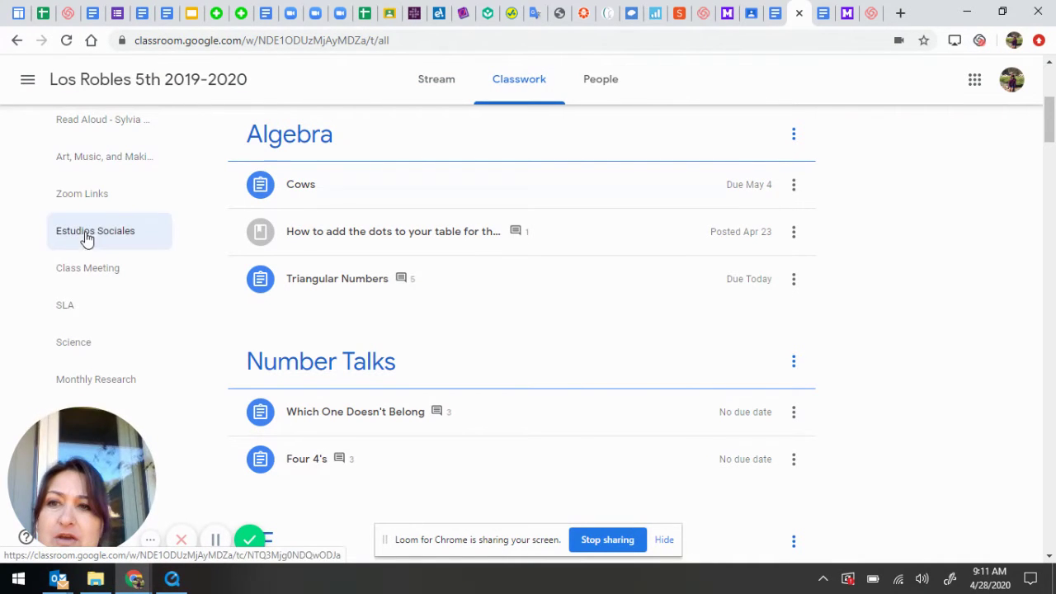
pyautogui.click(66, 352)
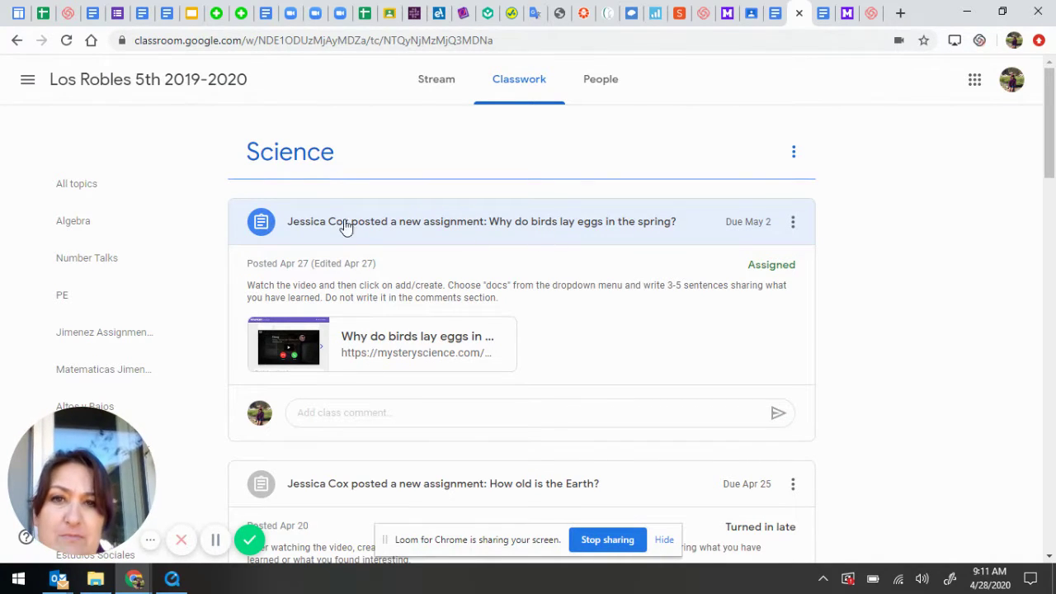
pyautogui.click(589, 225)
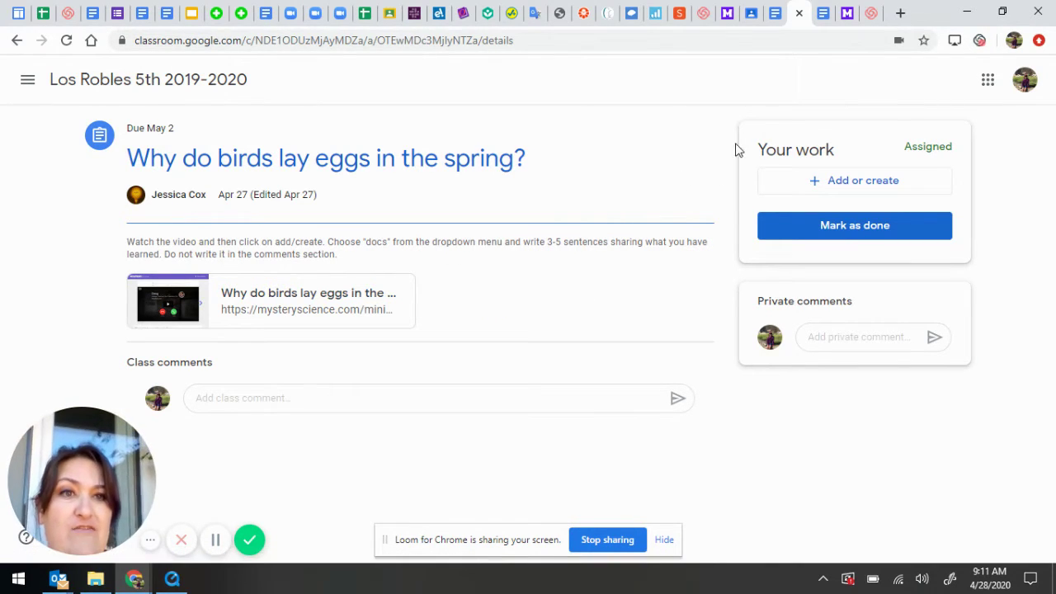
pyautogui.click(850, 182)
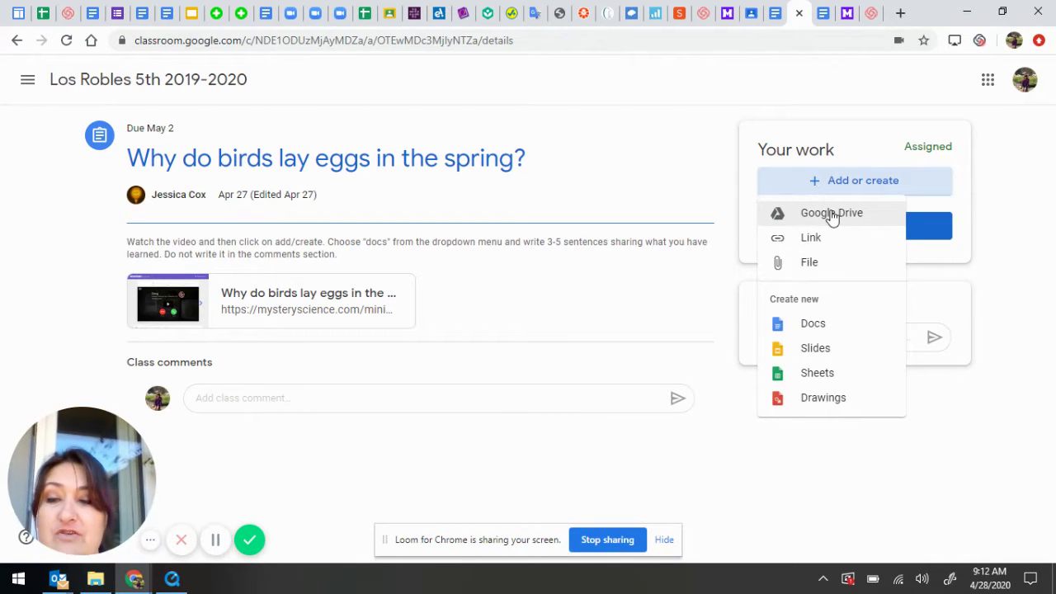
pyautogui.click(832, 214)
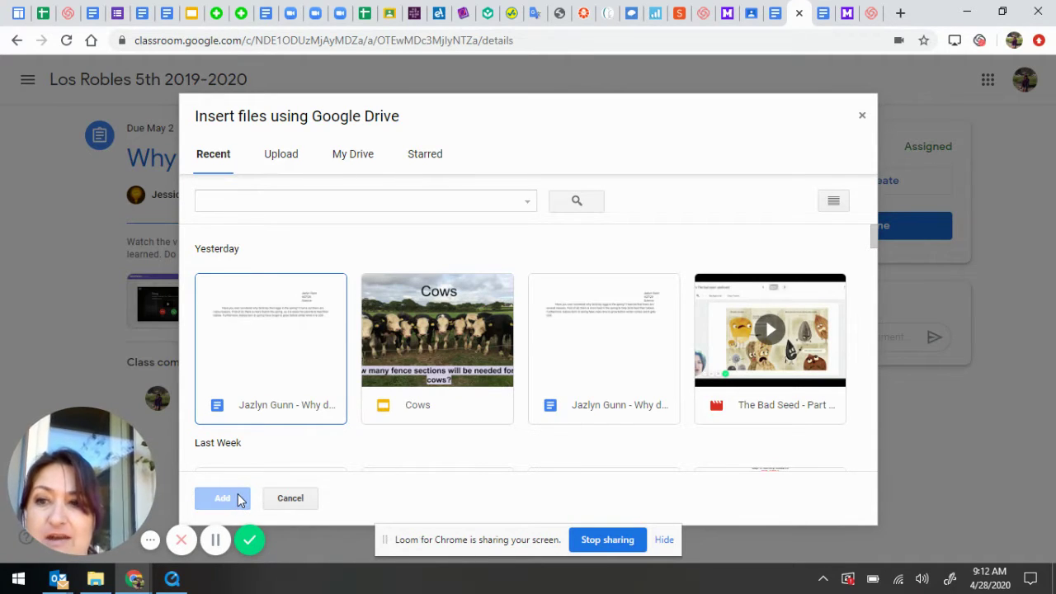
pyautogui.click(288, 500)
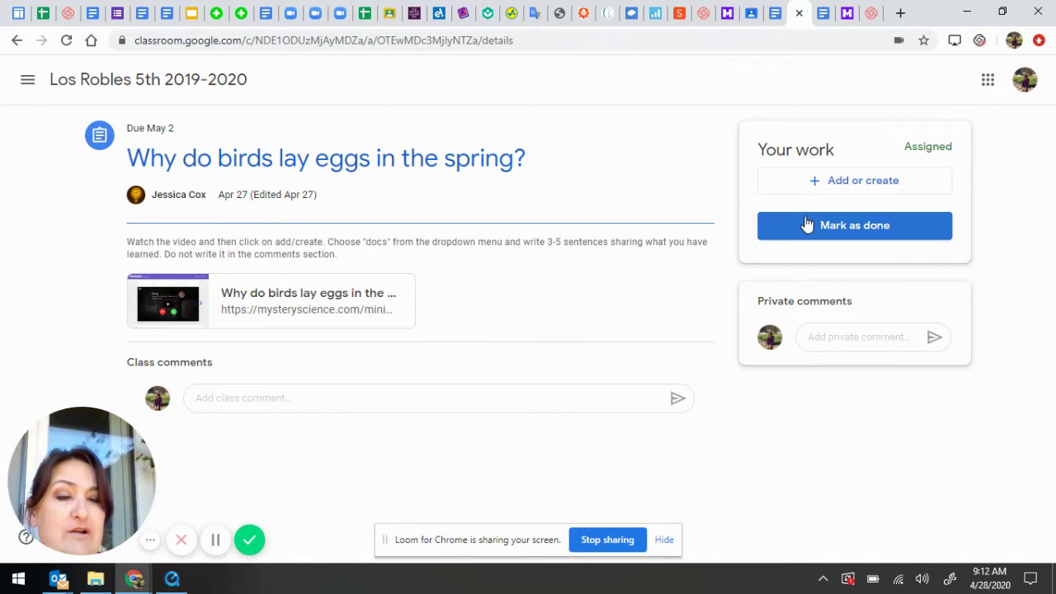
# Step: Create a new Google Docs document as work for the assignment and open it for editing
pyautogui.click(857, 183)
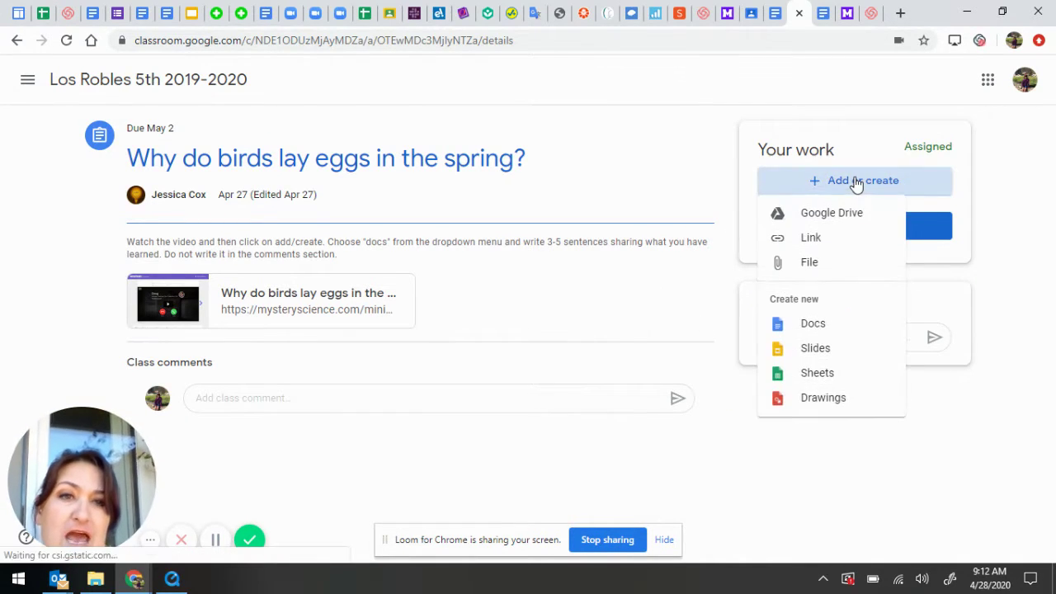
pyautogui.click(812, 327)
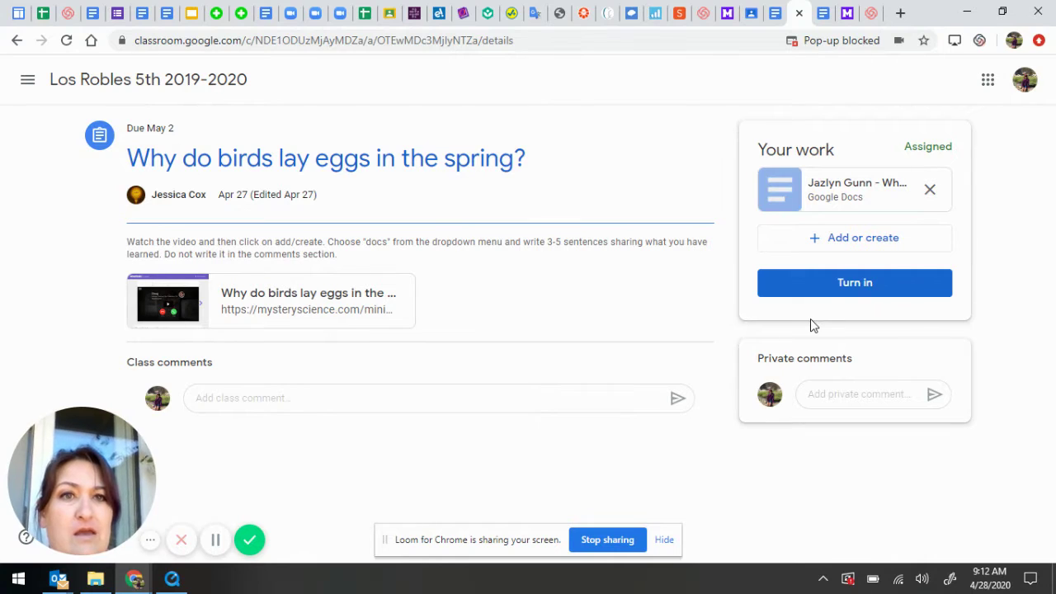
pyautogui.click(841, 194)
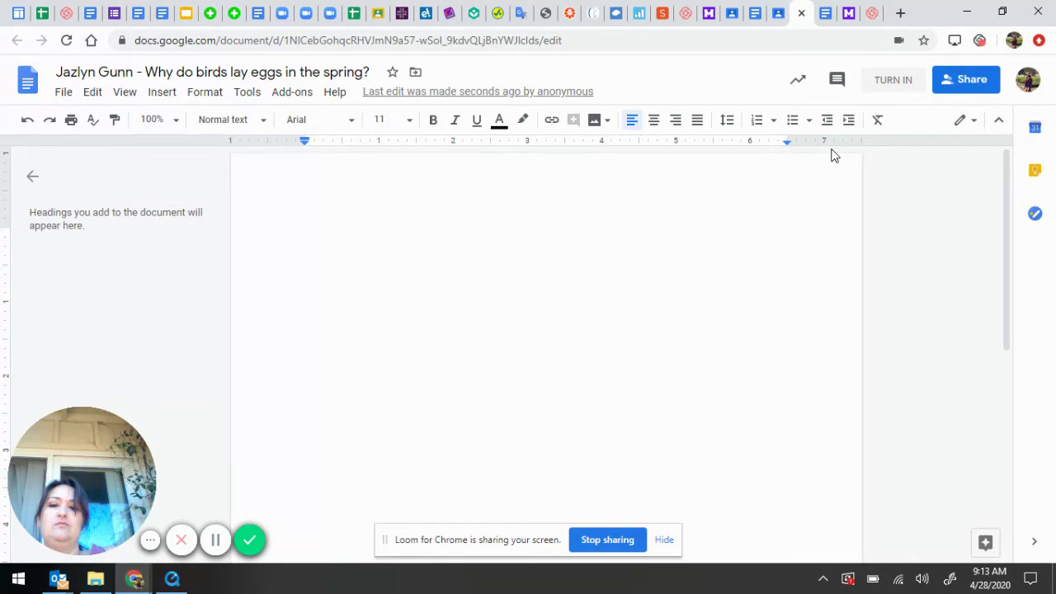
# Step: Write the student's first name near the page's right margin, with the date 4/28/20 aligned on the line below
pyautogui.write('Bi')
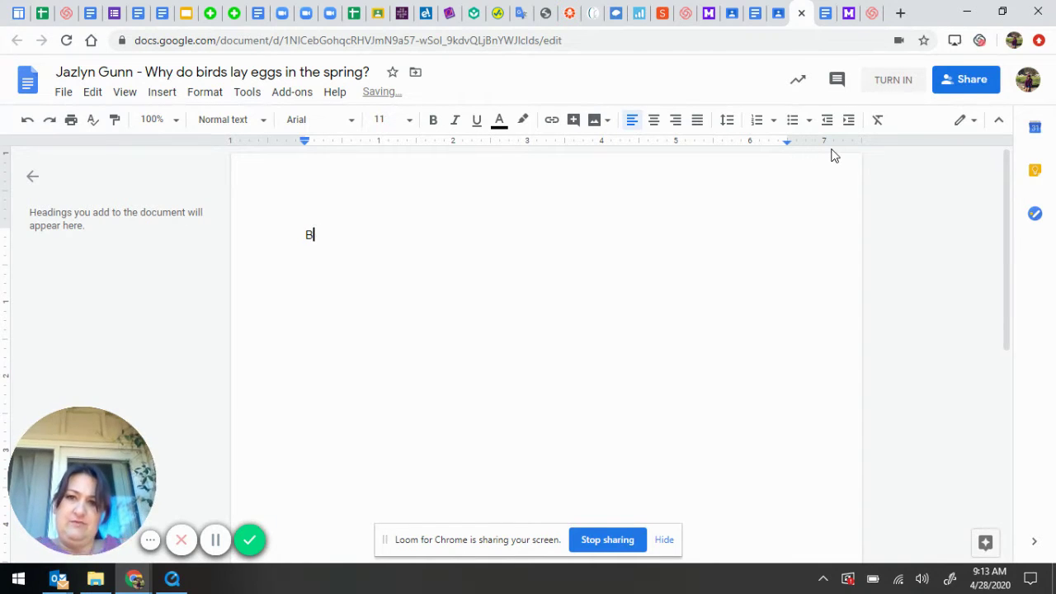
pyautogui.press('BackSpace')
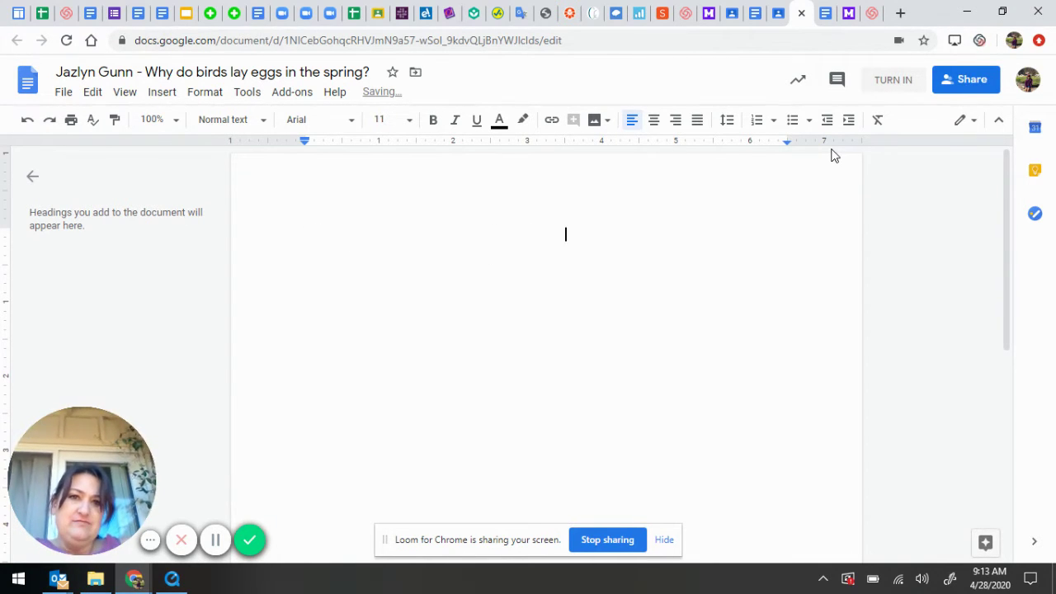
pyautogui.write('Jazlyn')
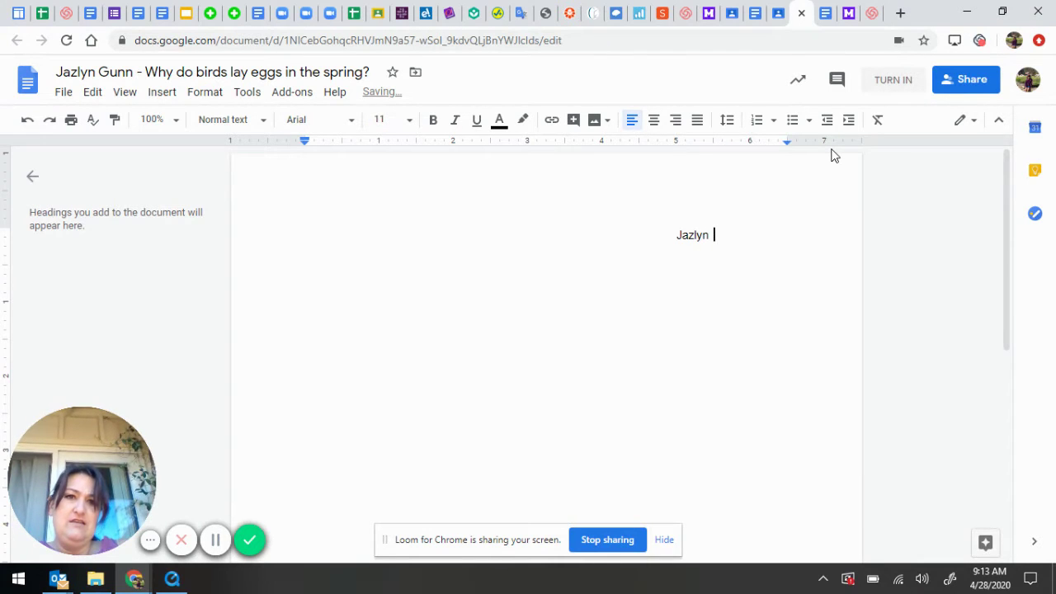
pyautogui.press('Return')
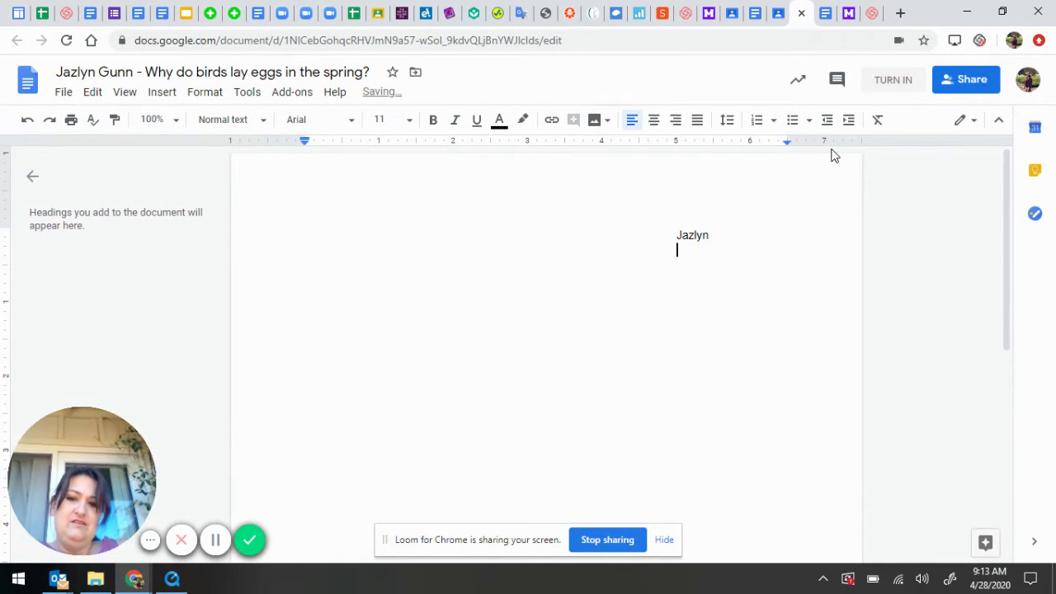
pyautogui.write('4/28')
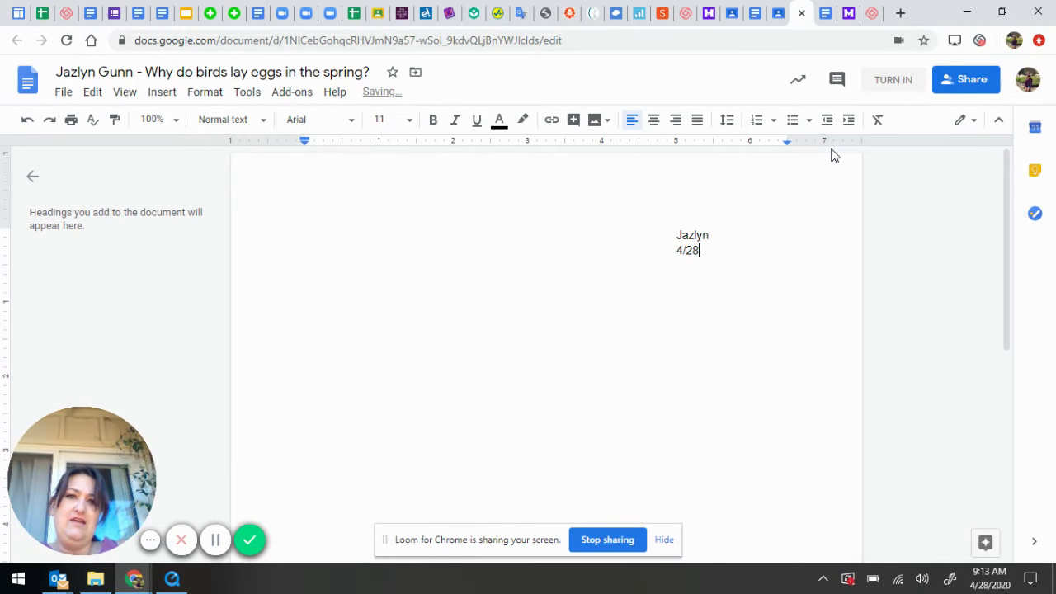
pyautogui.write('/20')
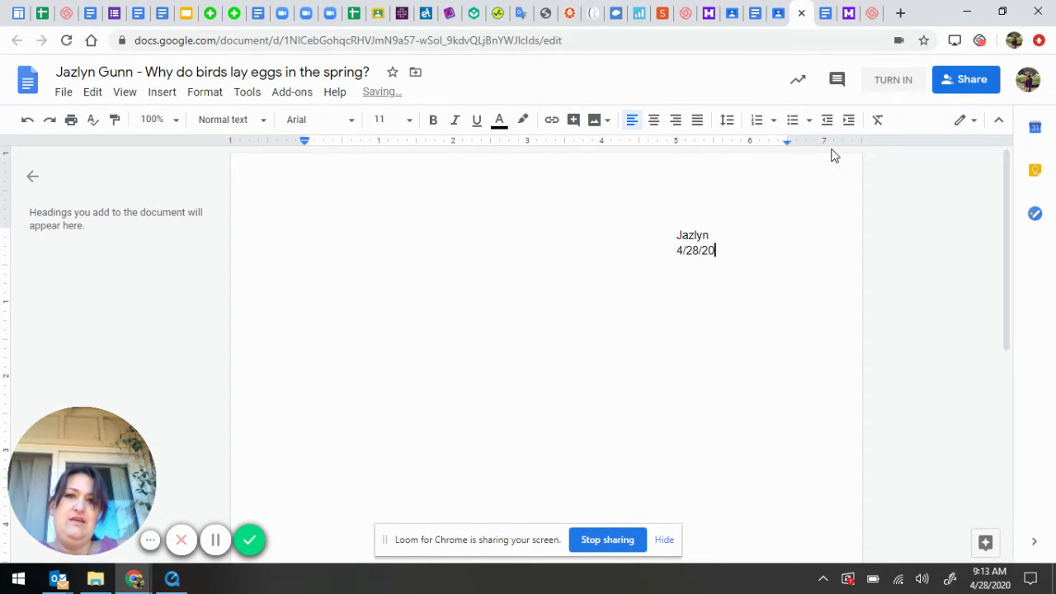
pyautogui.press('Return')
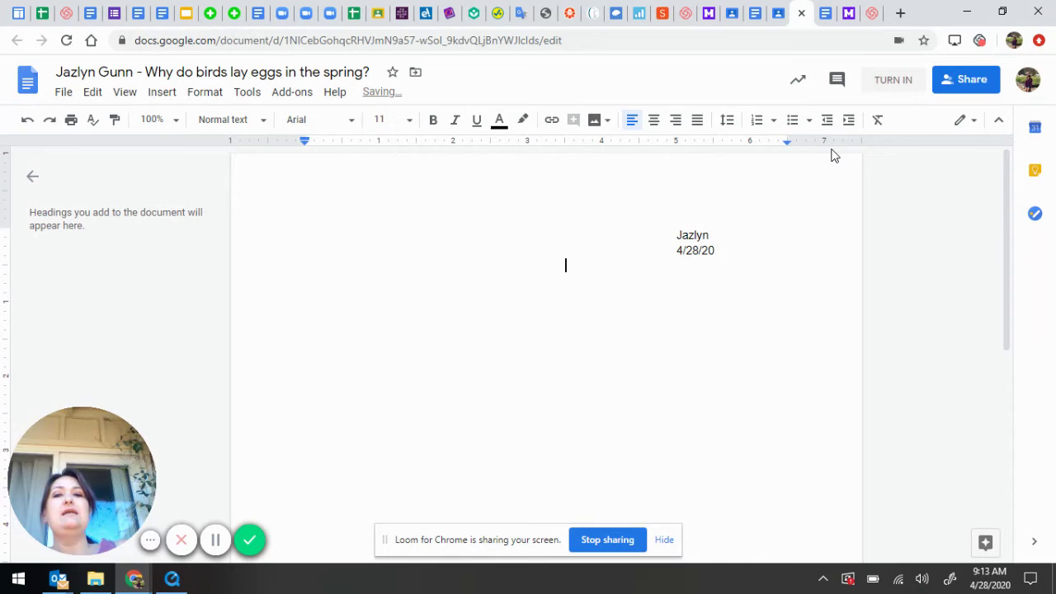
# Step: Add "Science" as the third heading line, aligned beneath the date
pyautogui.press('Tab')
pyautogui.press('Tab')
pyautogui.press('Tab')
pyautogui.write('Scien')
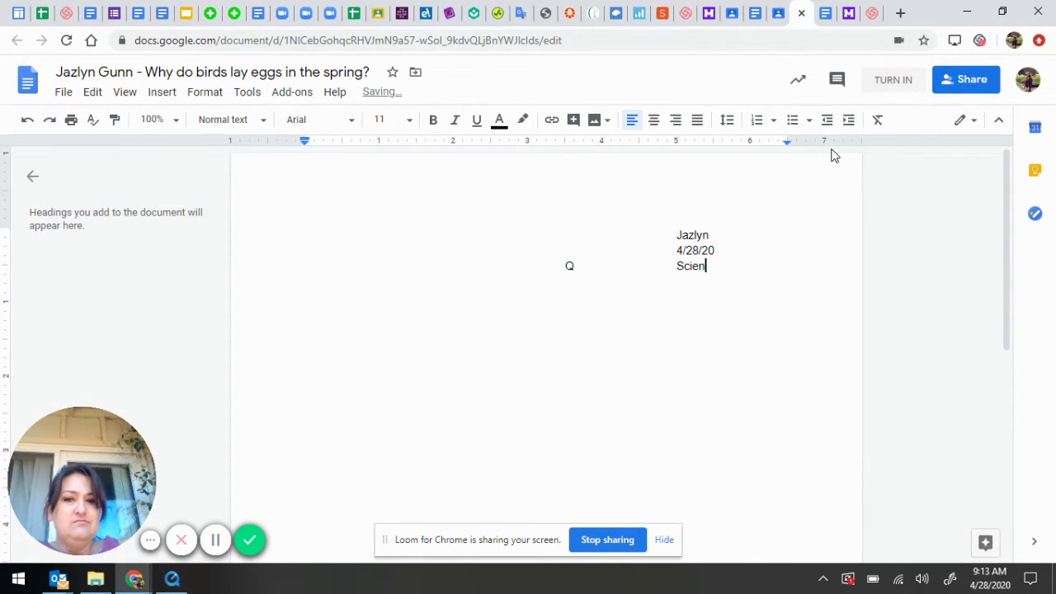
pyautogui.write('ce')
pyautogui.press('Return')
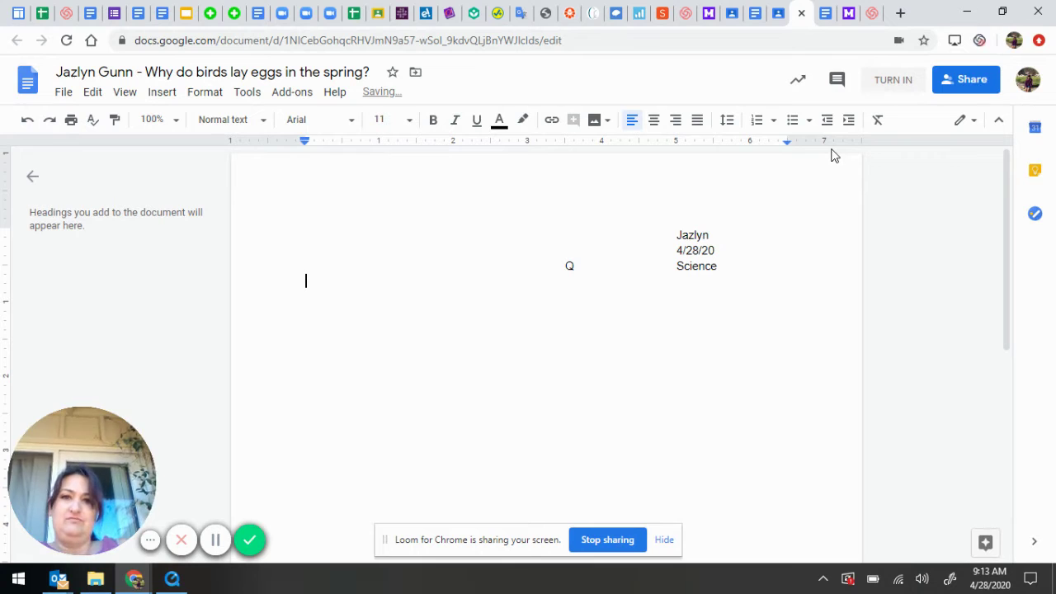
# Step: Delete the stray Q before "Science", keeping the word aligned, and start an indented paragraph on the line below
pyautogui.click(587, 264)
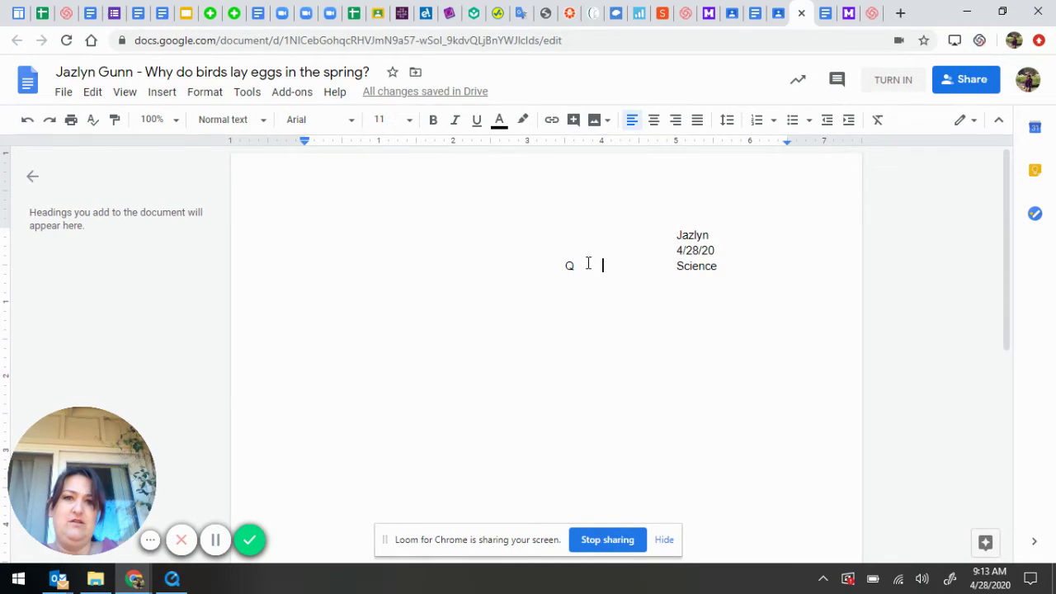
pyautogui.press('BackSpace')
pyautogui.press('BackSpace')
pyautogui.press('Tab')
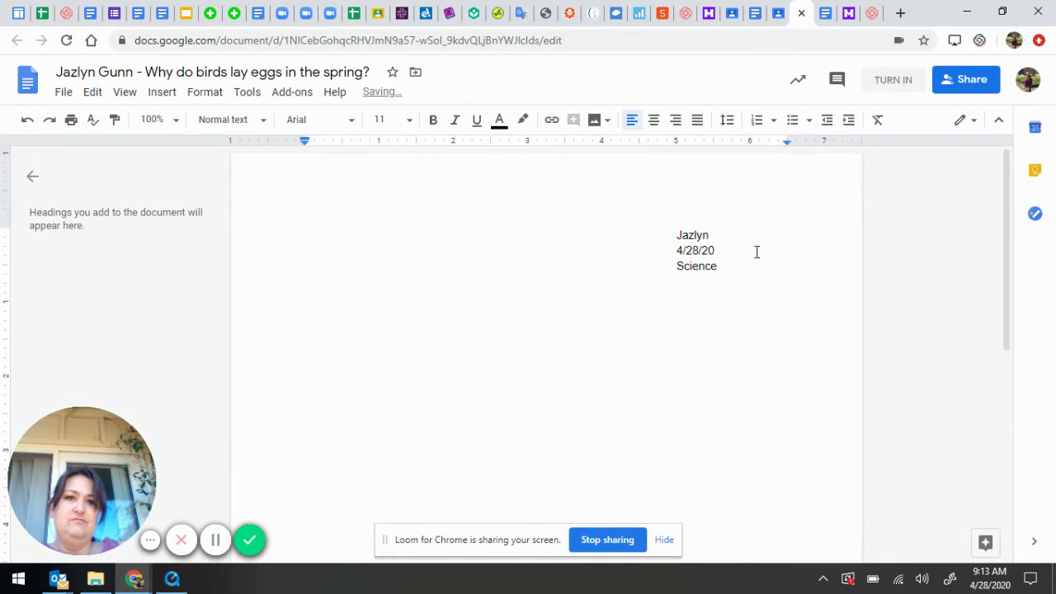
pyautogui.click(755, 269)
pyautogui.press('Return')
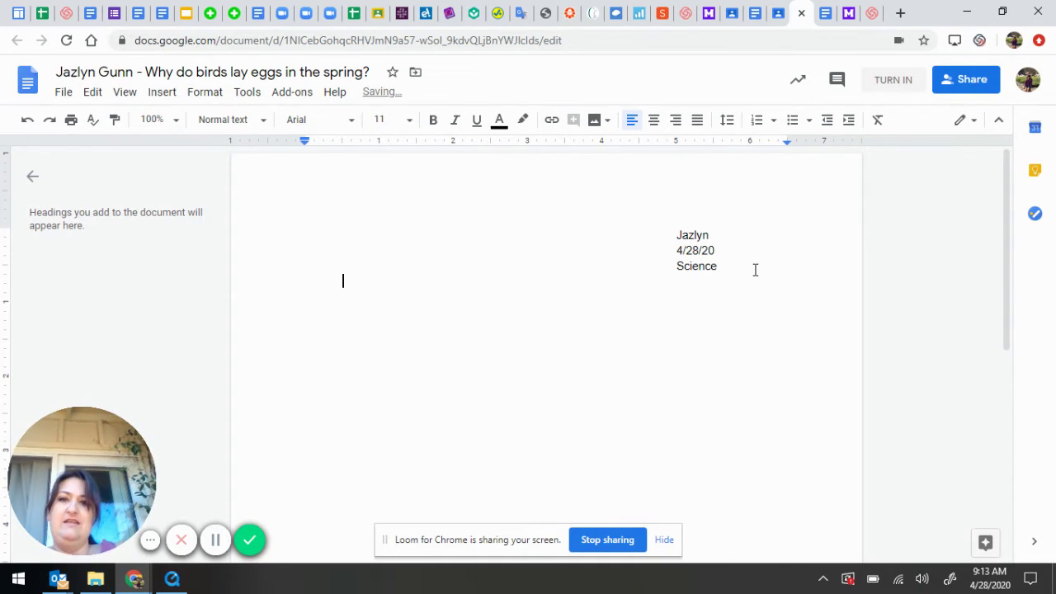
pyautogui.write('There are')
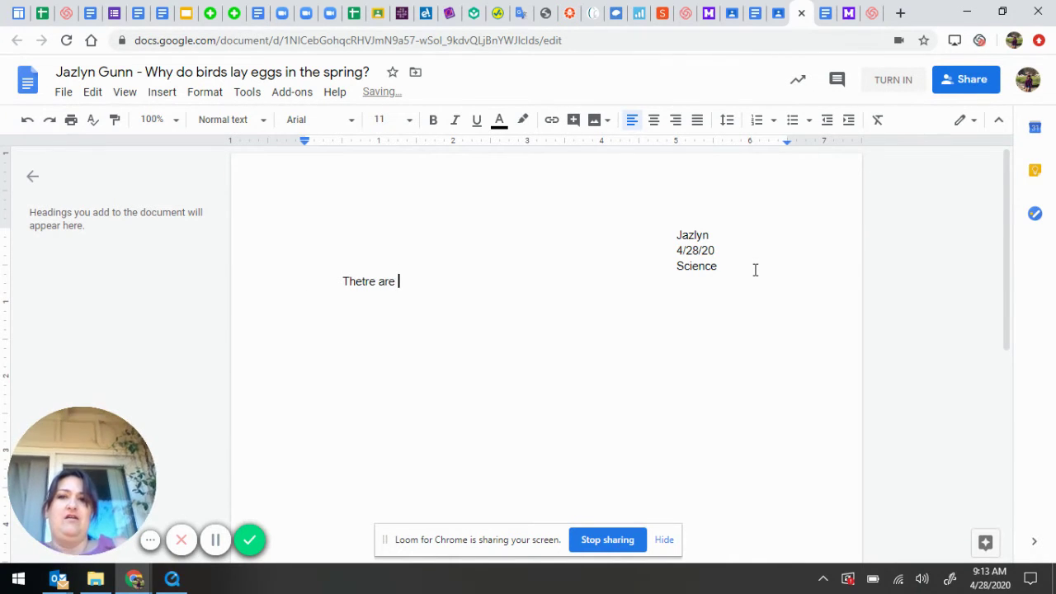
pyautogui.press('BackSpace')
pyautogui.press('BackSpace')
pyautogui.press('BackSpace')
pyautogui.press('BackSpace')
pyautogui.press('BackSpace')
pyautogui.press('BackSpace')
pyautogui.write('tr')
pyautogui.press('BackSpace')
pyautogui.press('BackSpace')
pyautogui.press('BackSpace')
pyautogui.press('BackSpace')
pyautogui.press('BackSpace')
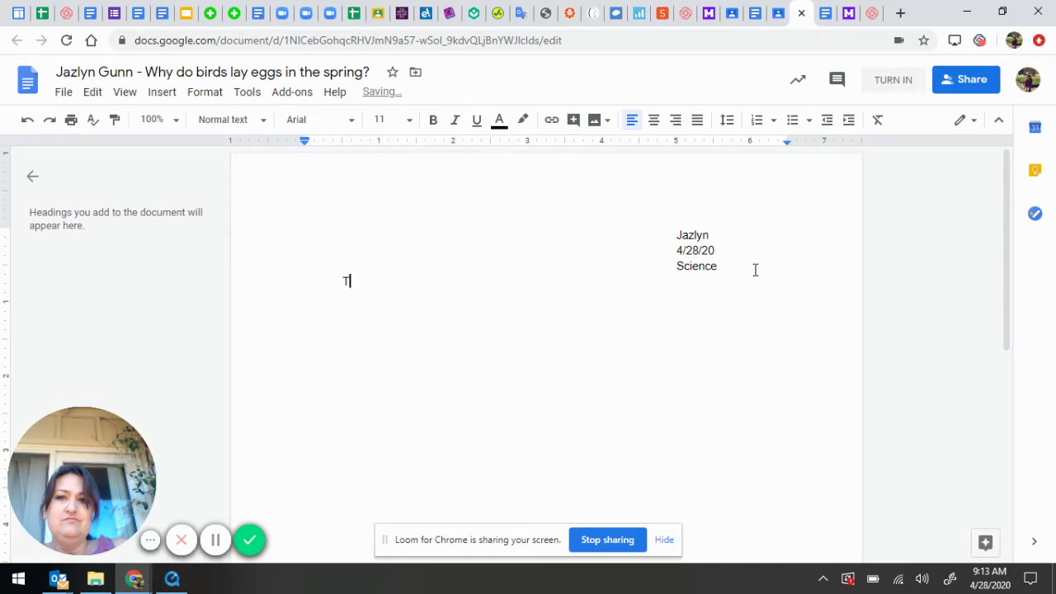
# Step: Begin the paragraph with "Have you ever wondered why birds nest in the spring? It turns out there are several reasons."
pyautogui.write('Have you ever w')
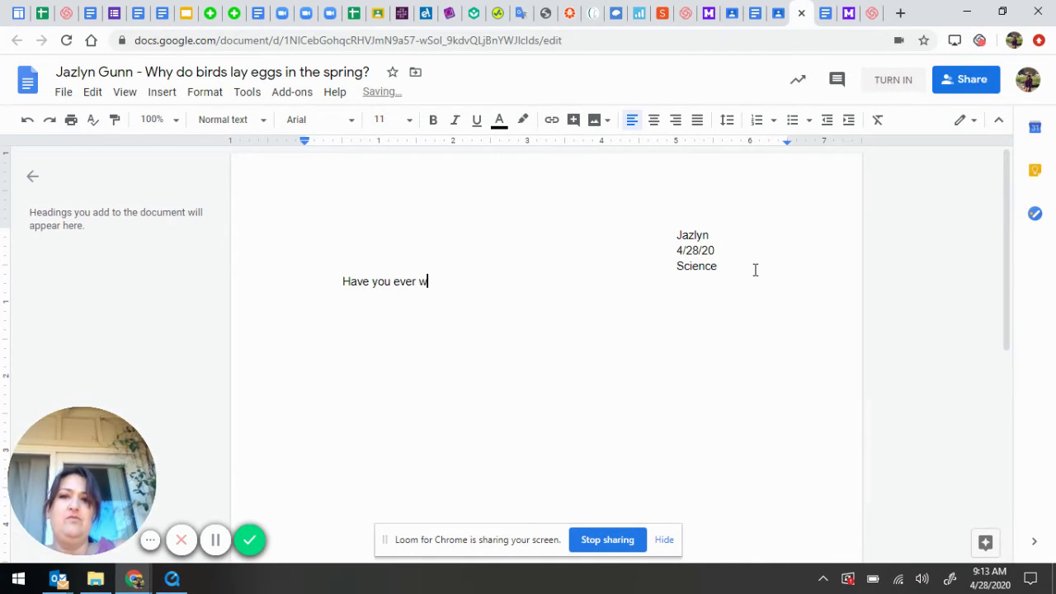
pyautogui.write('ondered why ')
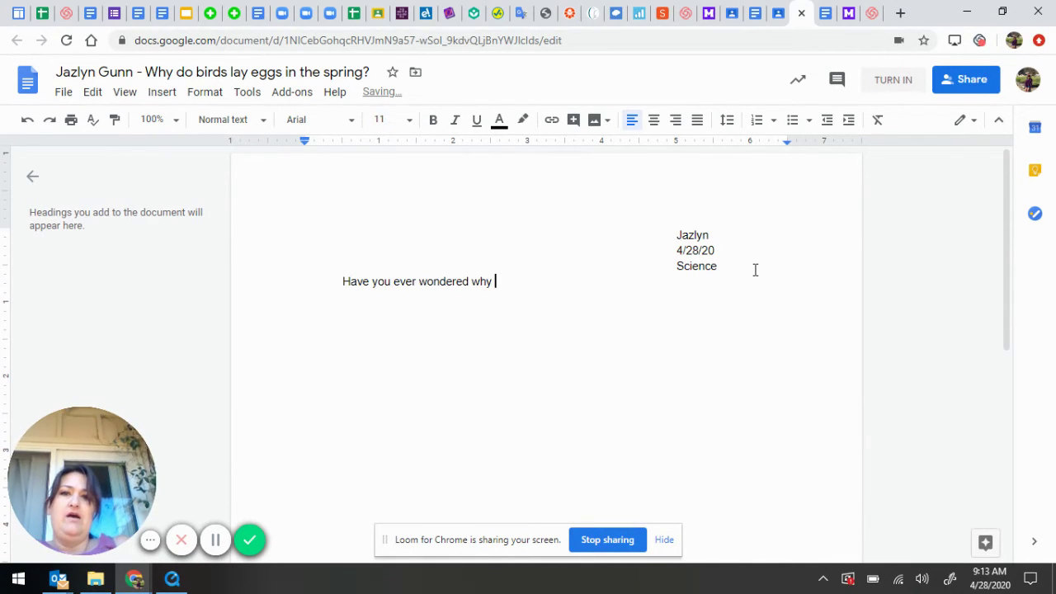
pyautogui.write('birds nest in the s')
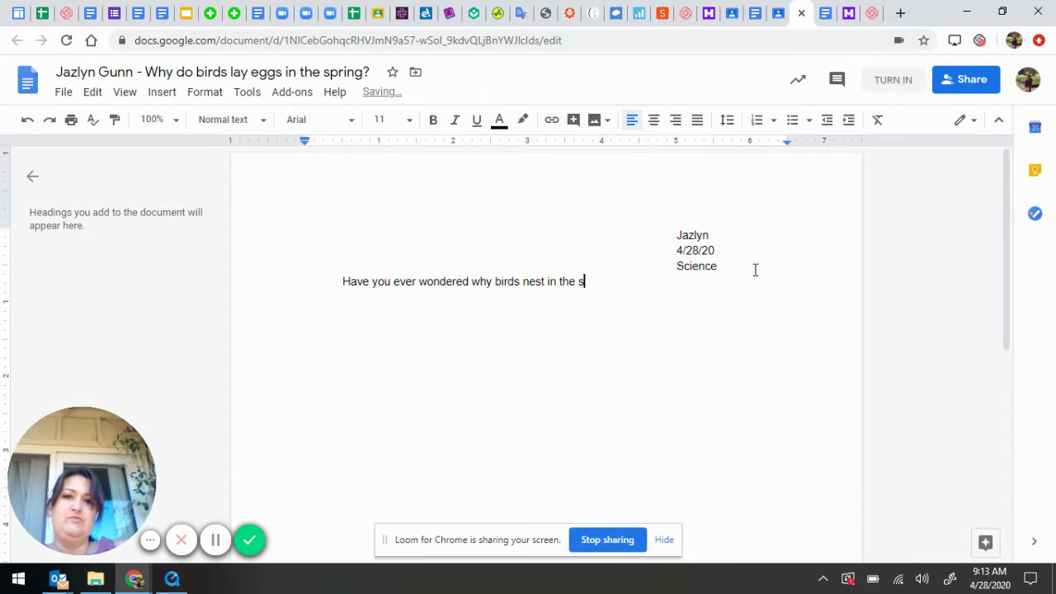
pyautogui.write('pring? It t')
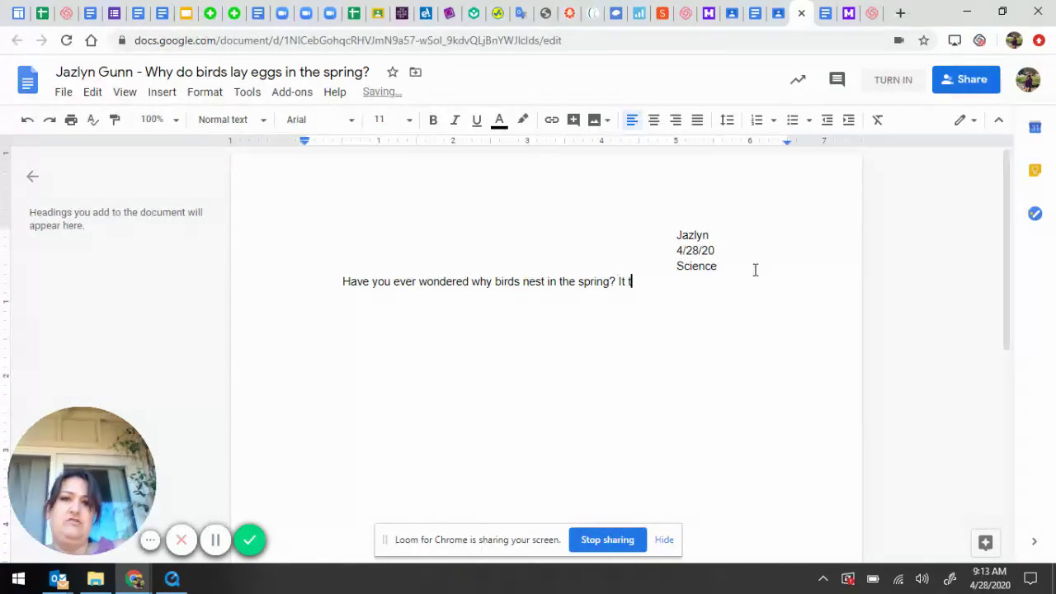
pyautogui.write('urns out there are s')
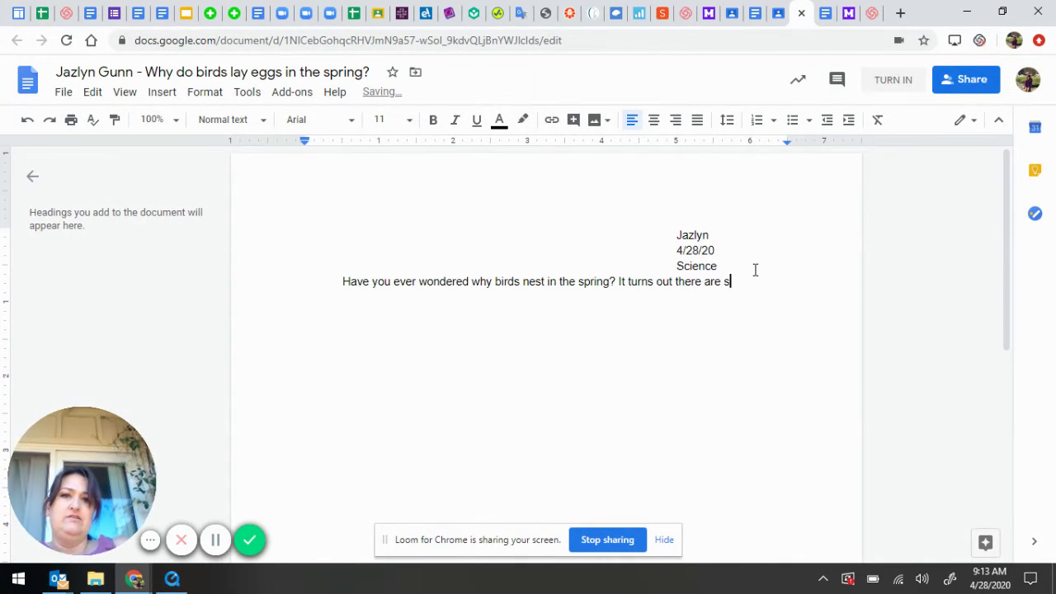
pyautogui.write('everal reasons. ')
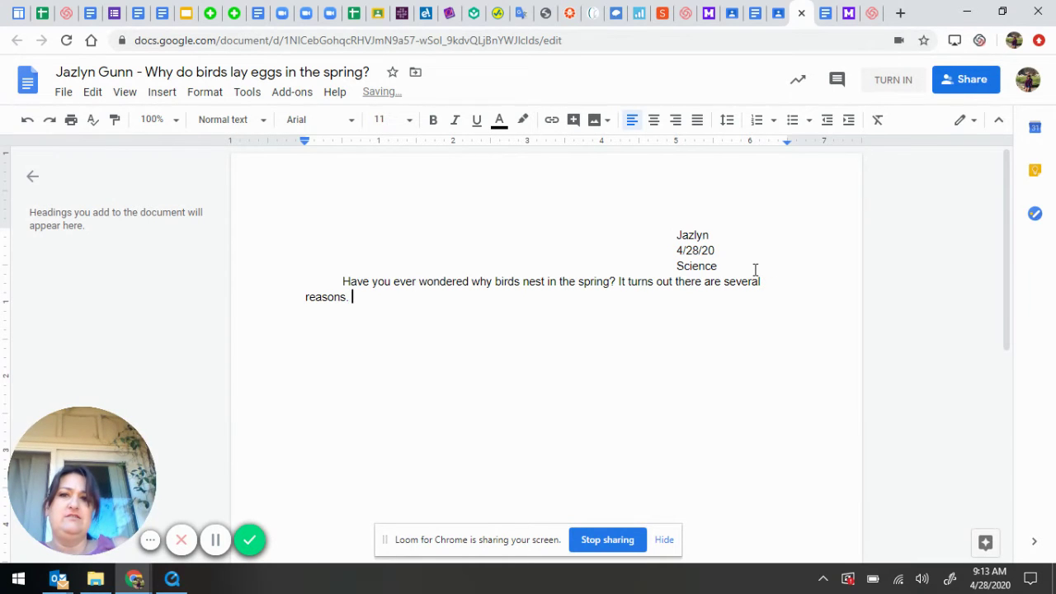
# Step: Continue the paragraph with the sentence "First of all, there is more food to feed the babies"
pyautogui.write('First of la')
pyautogui.press('BackSpace')
pyautogui.press('BackSpace')
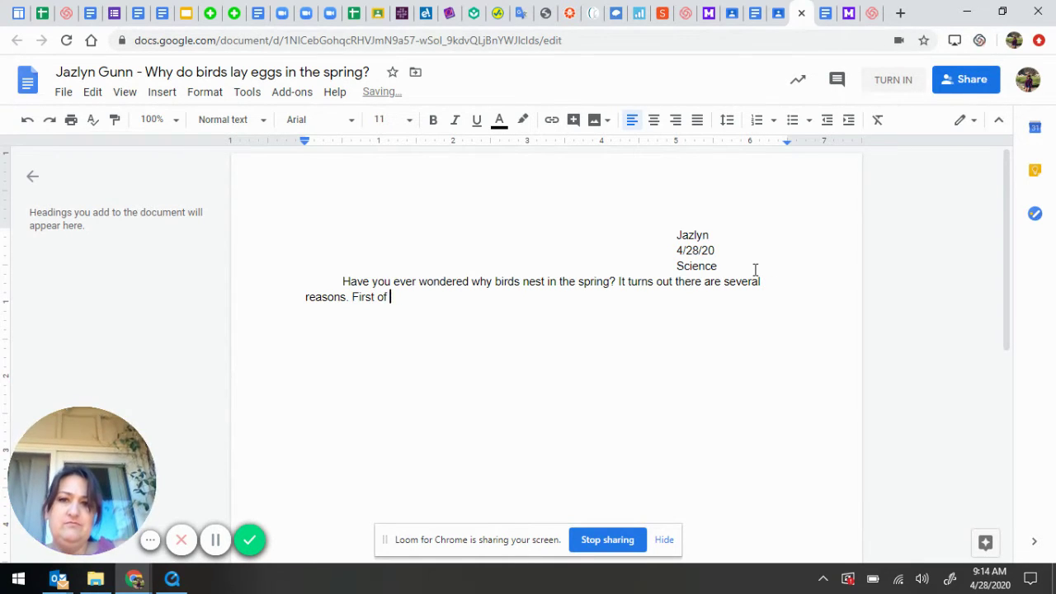
pyautogui.write('all, there is mor')
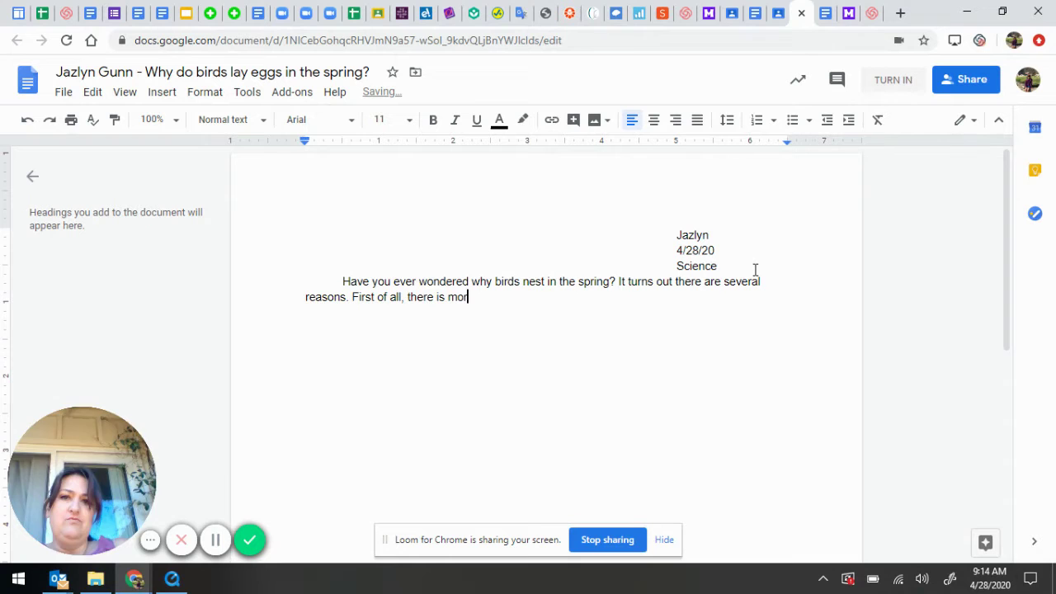
pyautogui.write('e food to feed teh b')
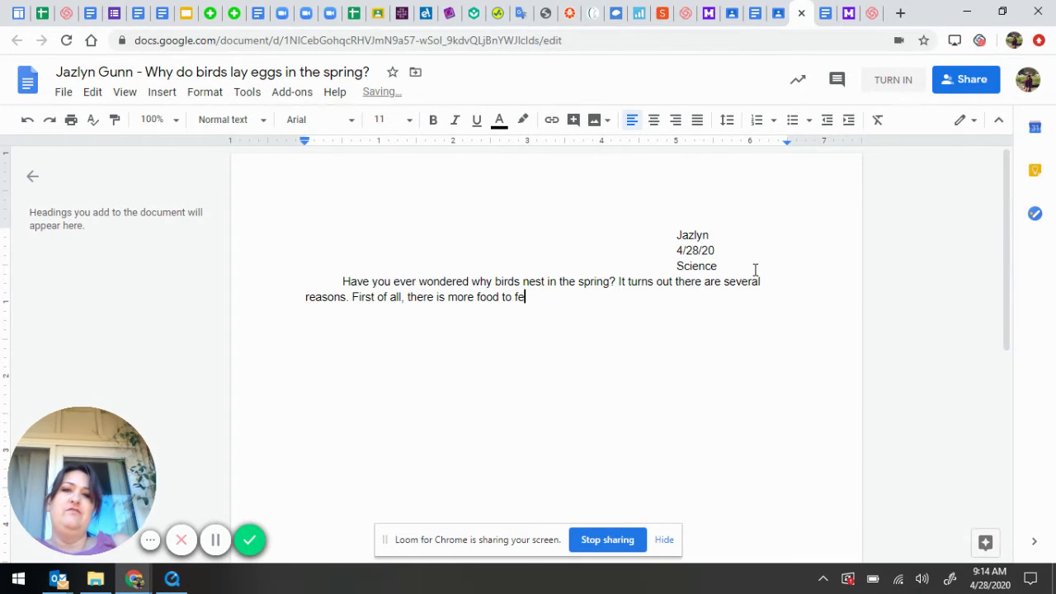
pyautogui.press('BackSpace')
pyautogui.press('BackSpace')
pyautogui.press('BackSpace')
pyautogui.press('BackSpace')
pyautogui.press('BackSpace')
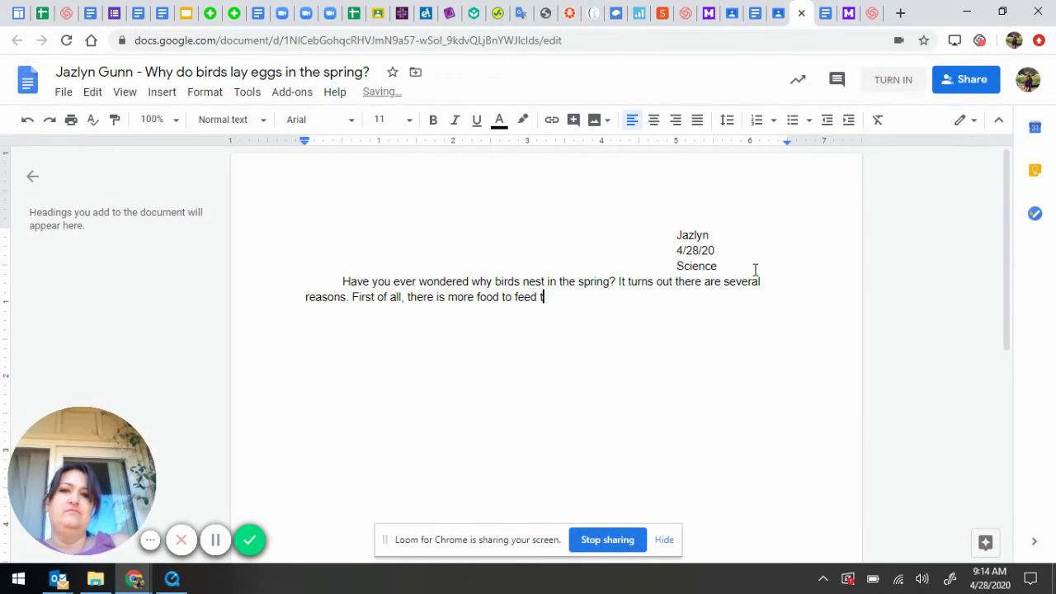
pyautogui.write('the babies')
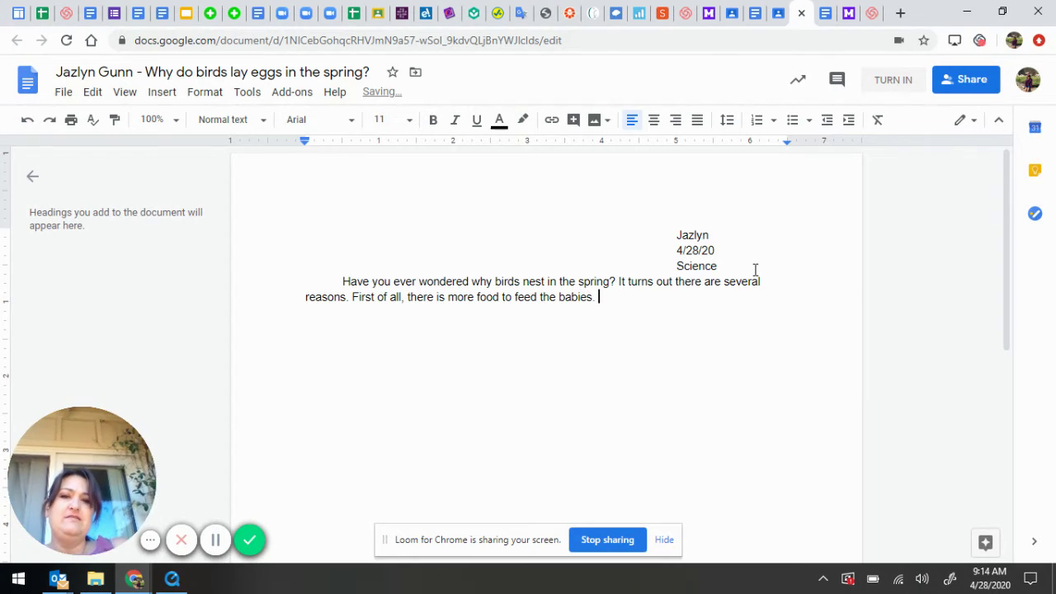
# Step: End that sentence with a period and add "Furthermore, babies have longer to grow before winter."
pyautogui.write('. Furthermore,')
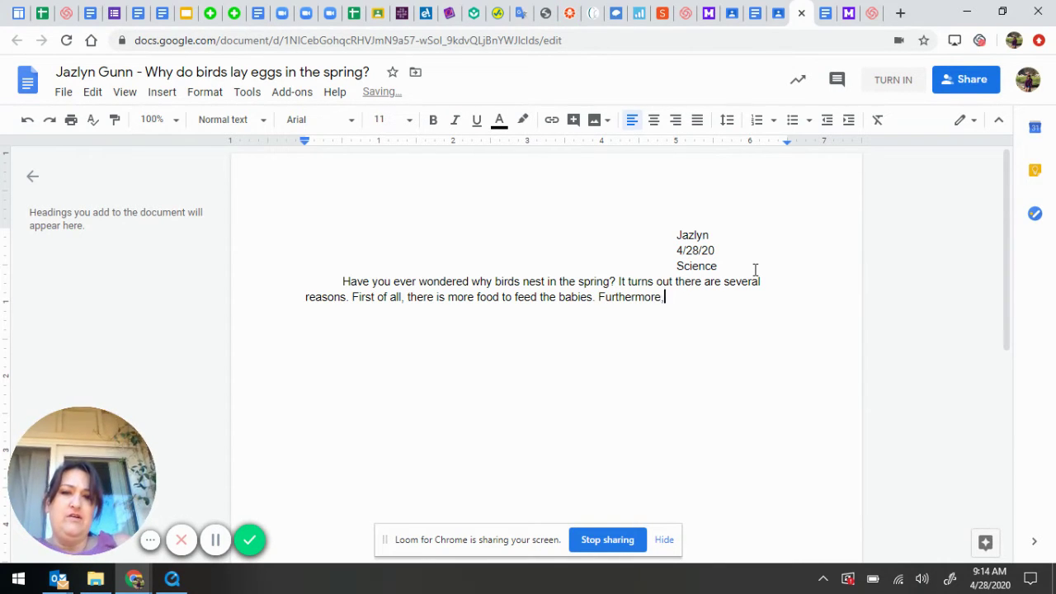
pyautogui.write('babi')
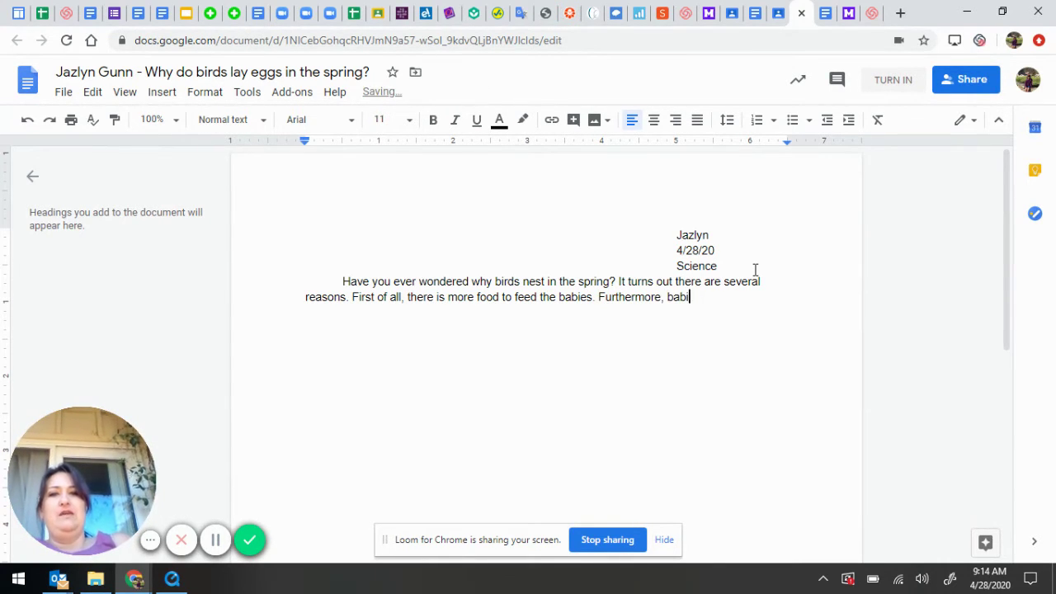
pyautogui.write('es have longer to g')
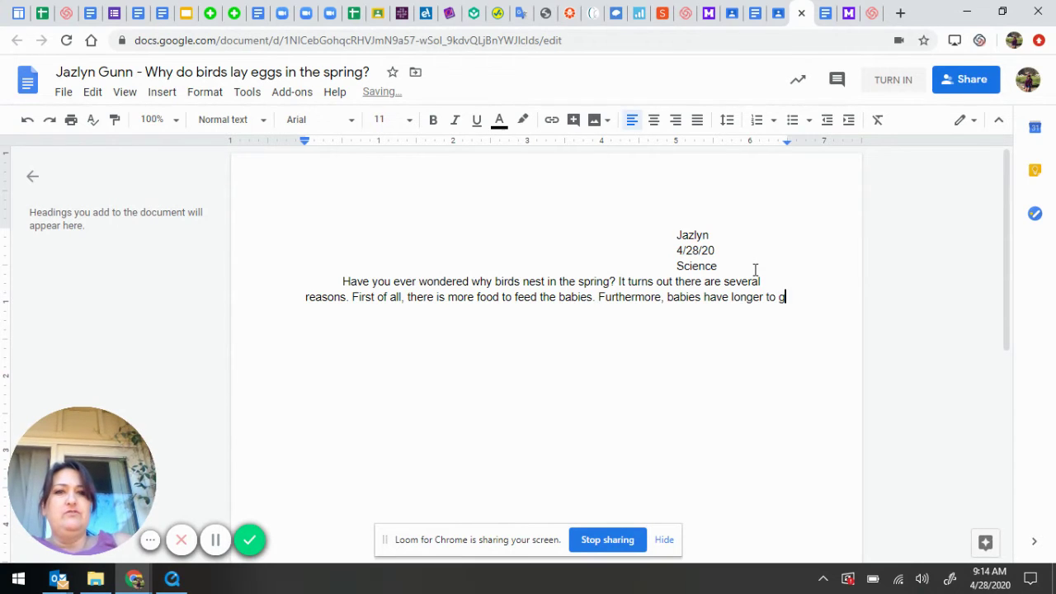
pyautogui.write('row before ')
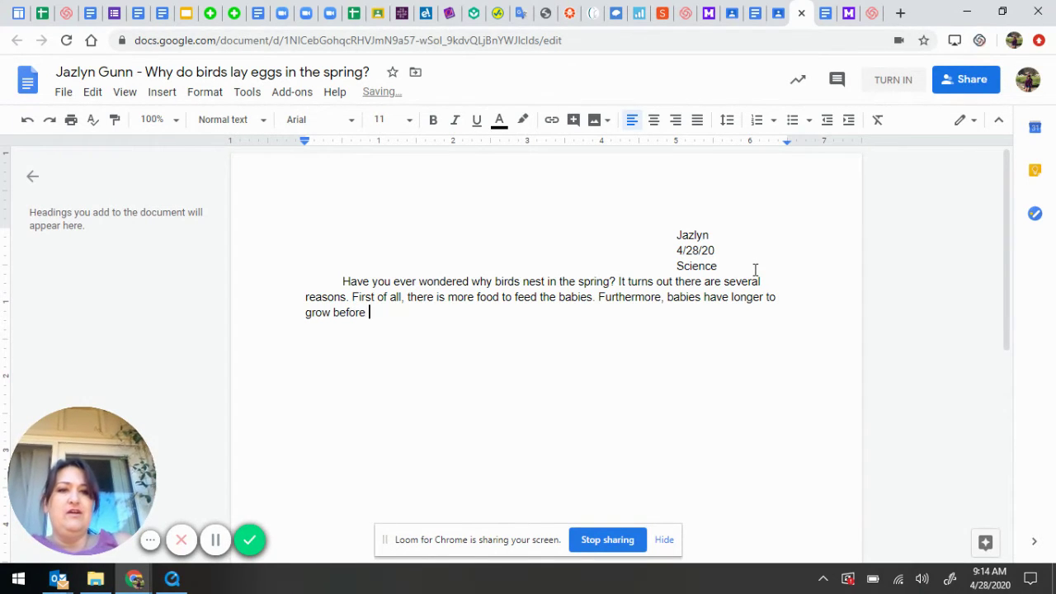
pyautogui.write('winter.')
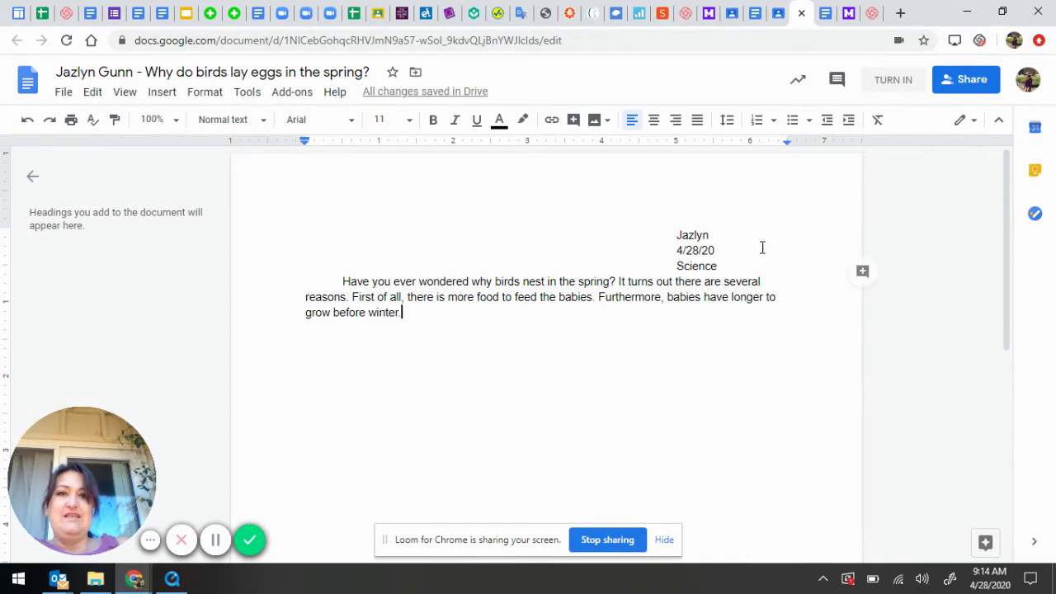
# Step: Turn in the finished document for the "Why do birds lay eggs in the spring?" assignment and confirm the submission
pyautogui.click(891, 81)
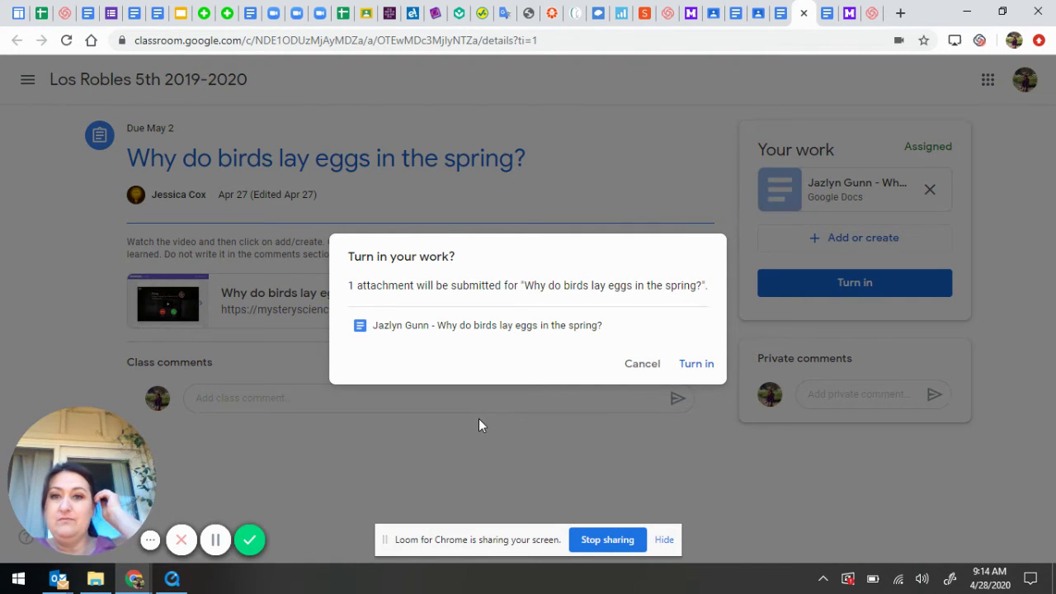
pyautogui.click(696, 365)
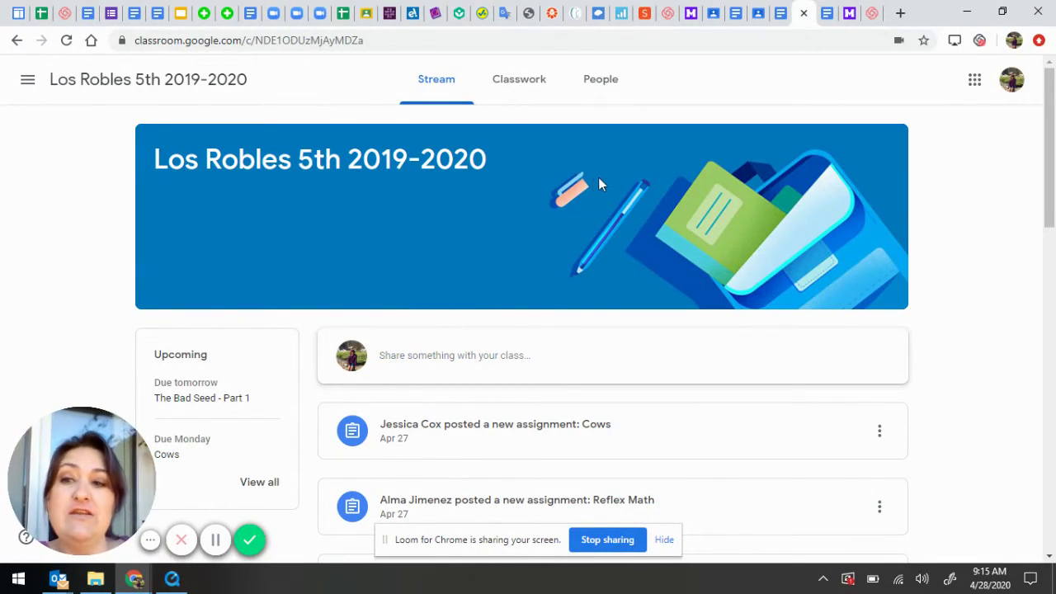
# Step: Look through the class's coursework topics down to the ELA section
pyautogui.click(511, 82)
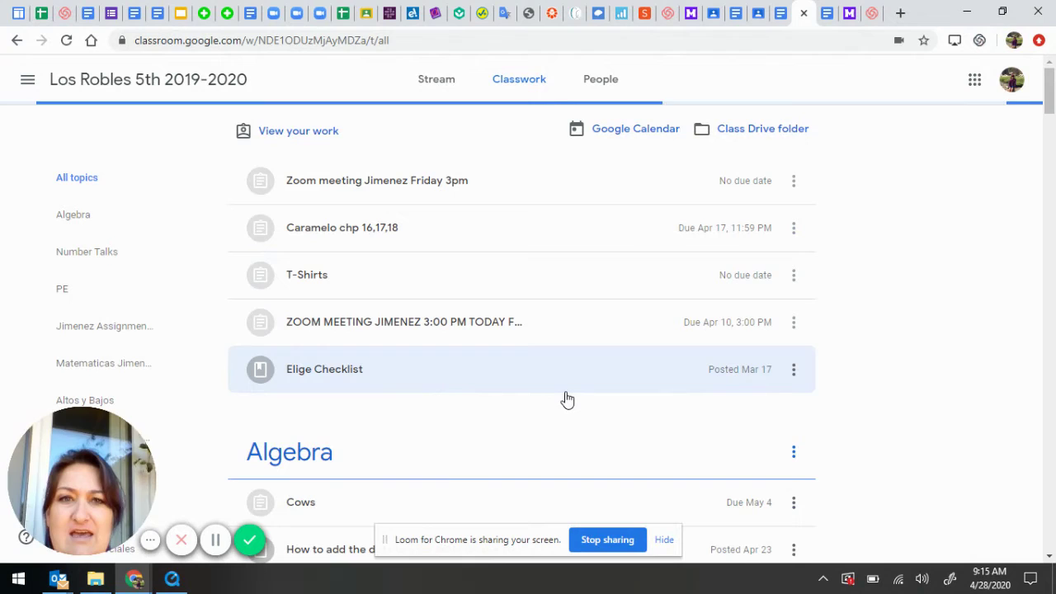
pyautogui.scroll(-15, 567, 396)
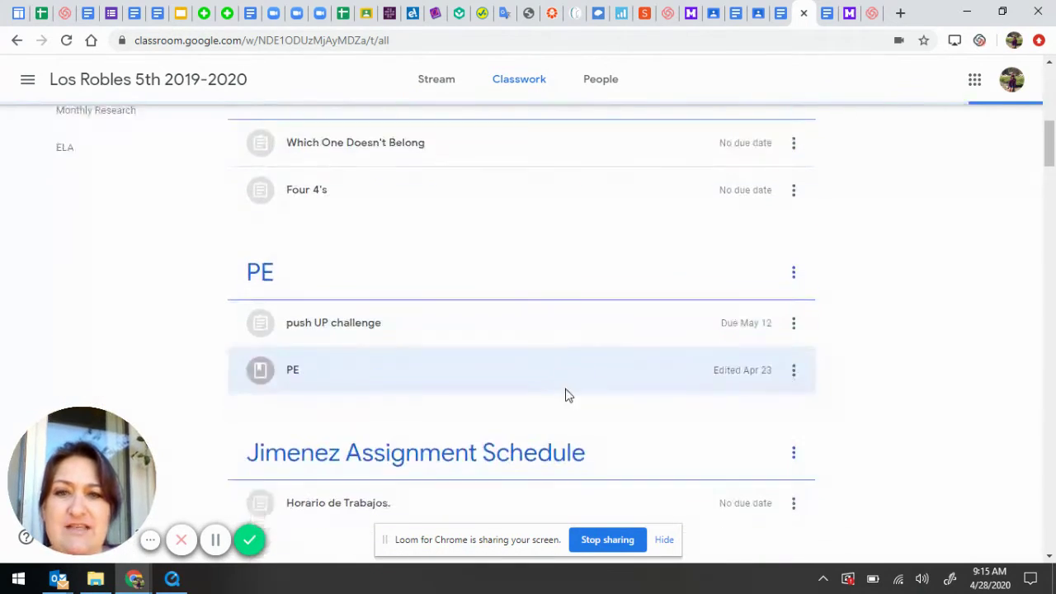
pyautogui.scroll(-5, 567, 395)
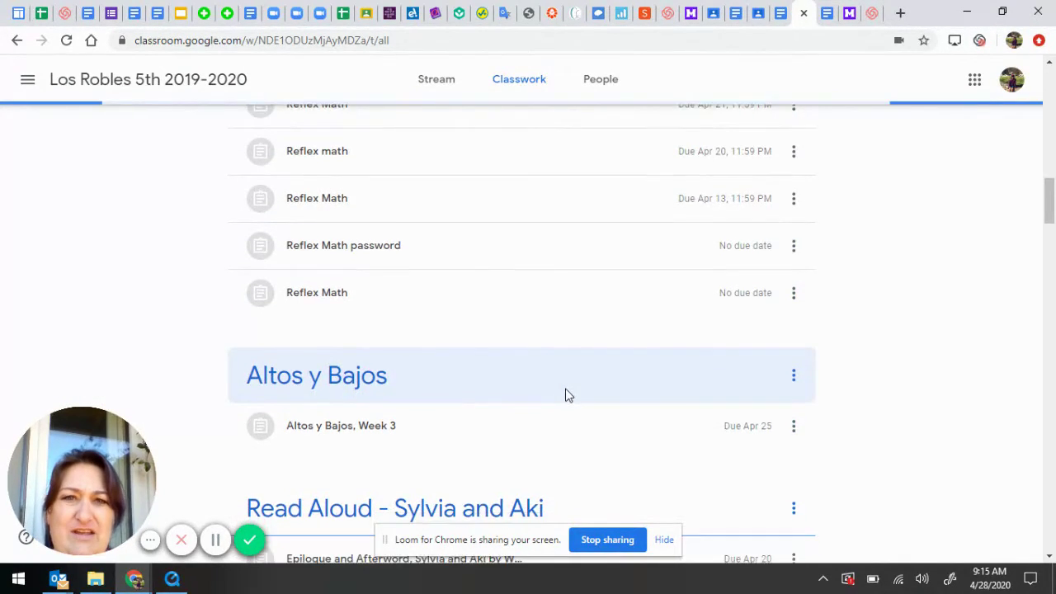
pyautogui.scroll(5, 566, 397)
pyautogui.scroll(-6, 566, 397)
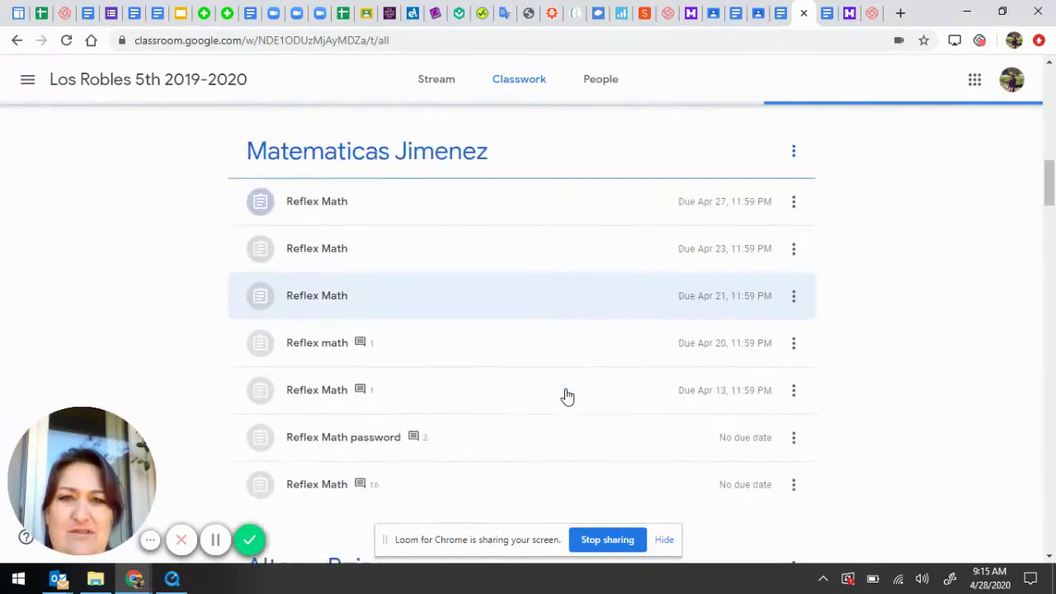
pyautogui.scroll(-9, 566, 397)
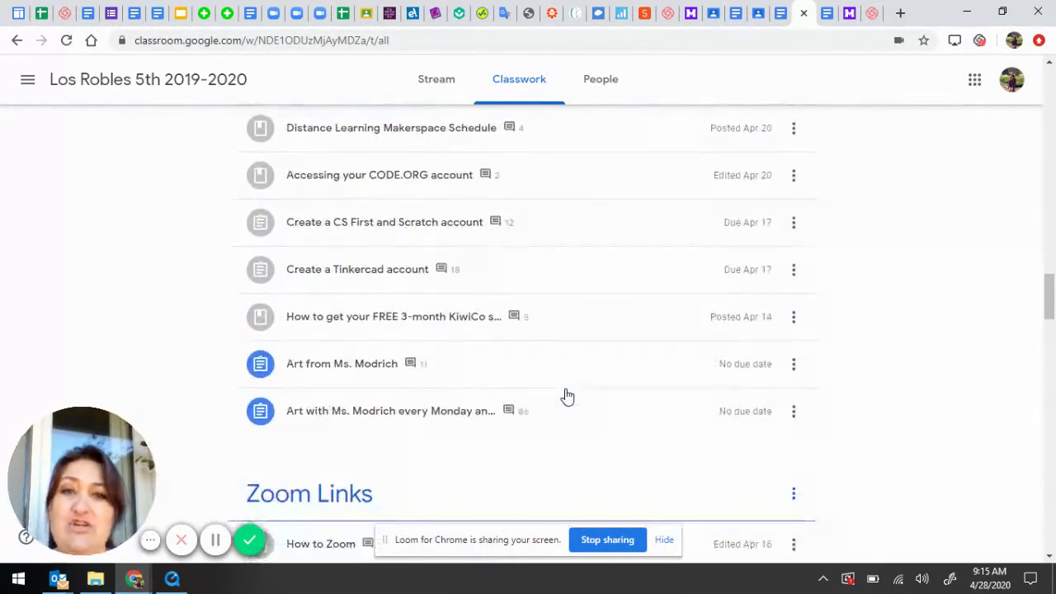
pyautogui.scroll(-5, 567, 396)
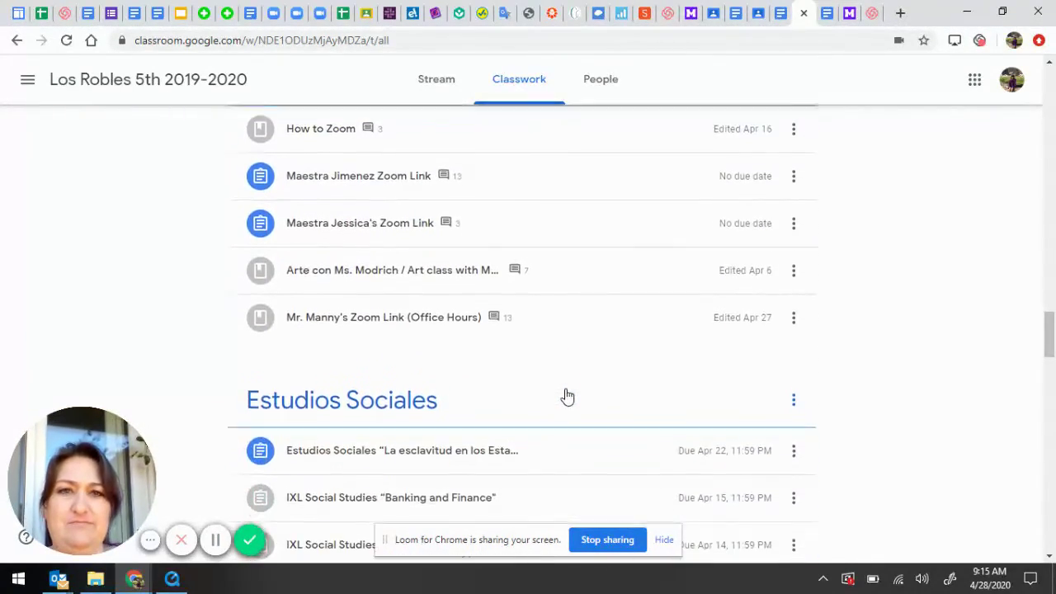
pyautogui.scroll(-9, 567, 397)
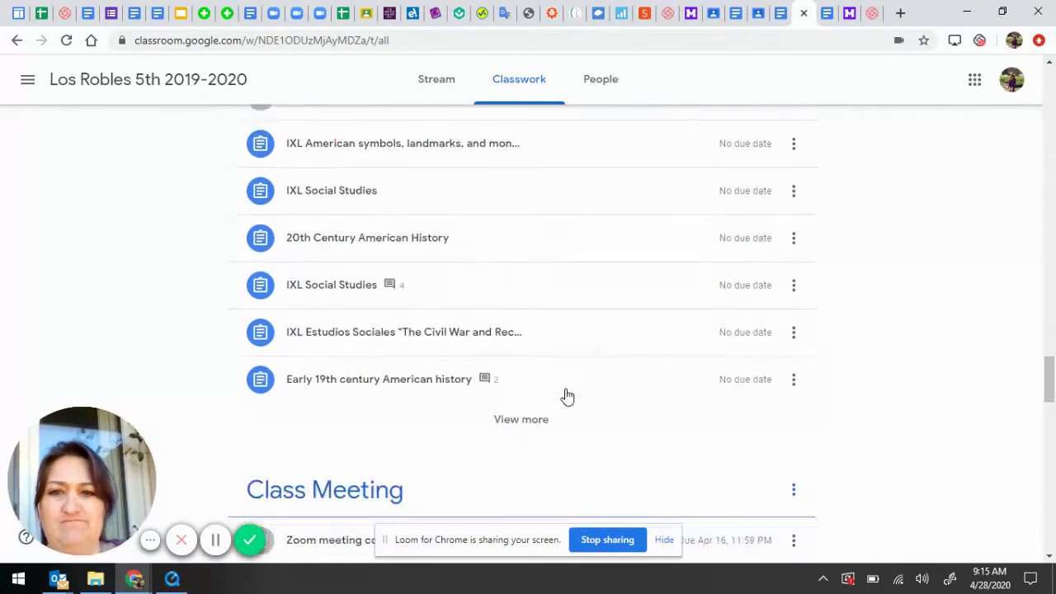
pyautogui.scroll(-4, 567, 397)
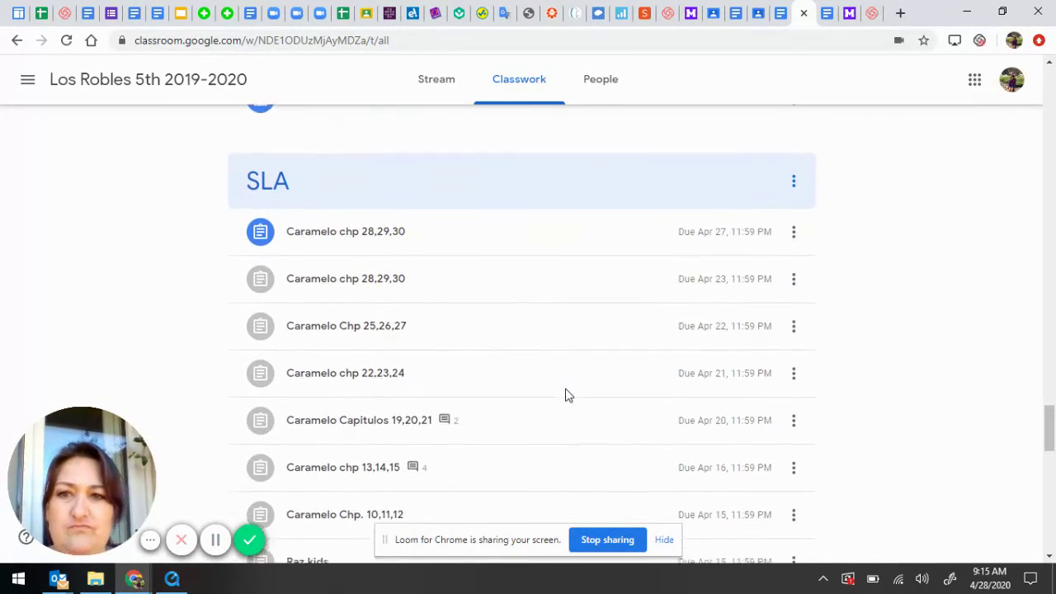
pyautogui.scroll(-10, 567, 397)
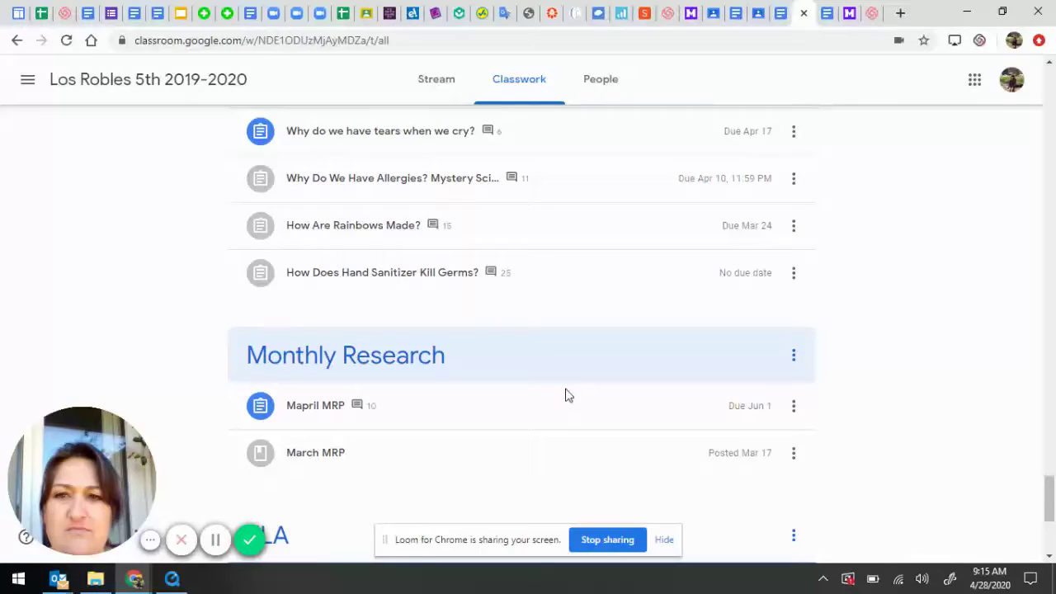
pyautogui.scroll(-2, 567, 396)
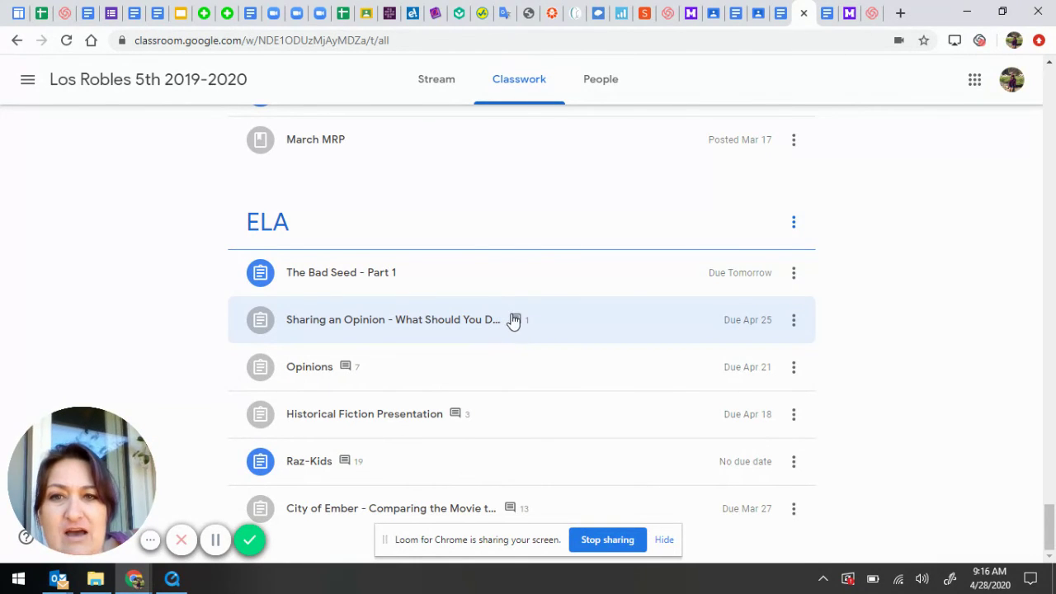
# Step: Preview the "Sharing an Opinion" and "The Bad Seed - Part 1" assignments under ELA, and open the full page of the latter
pyautogui.click(592, 320)
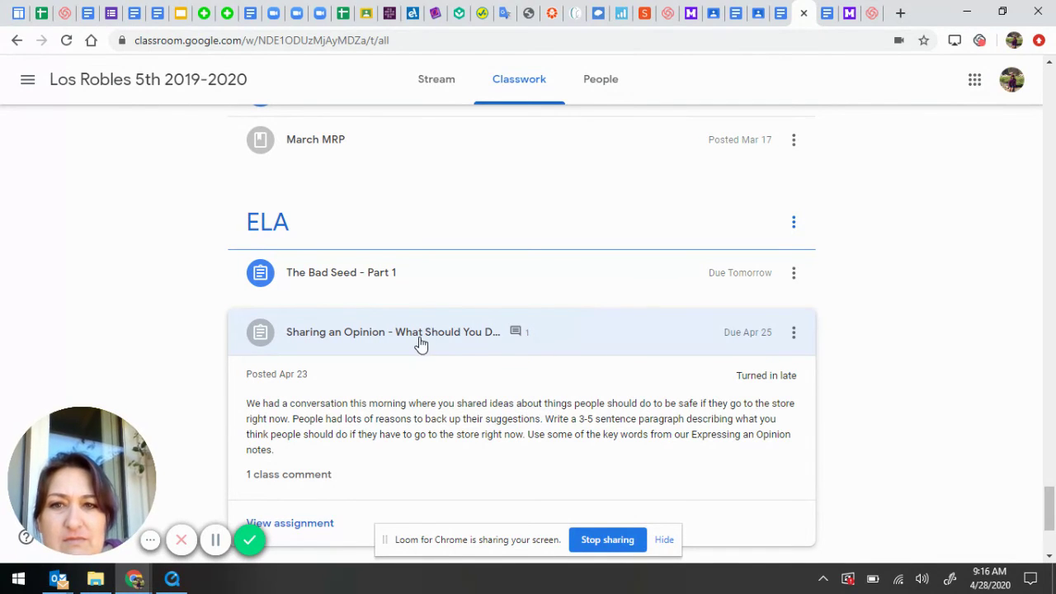
pyautogui.click(423, 285)
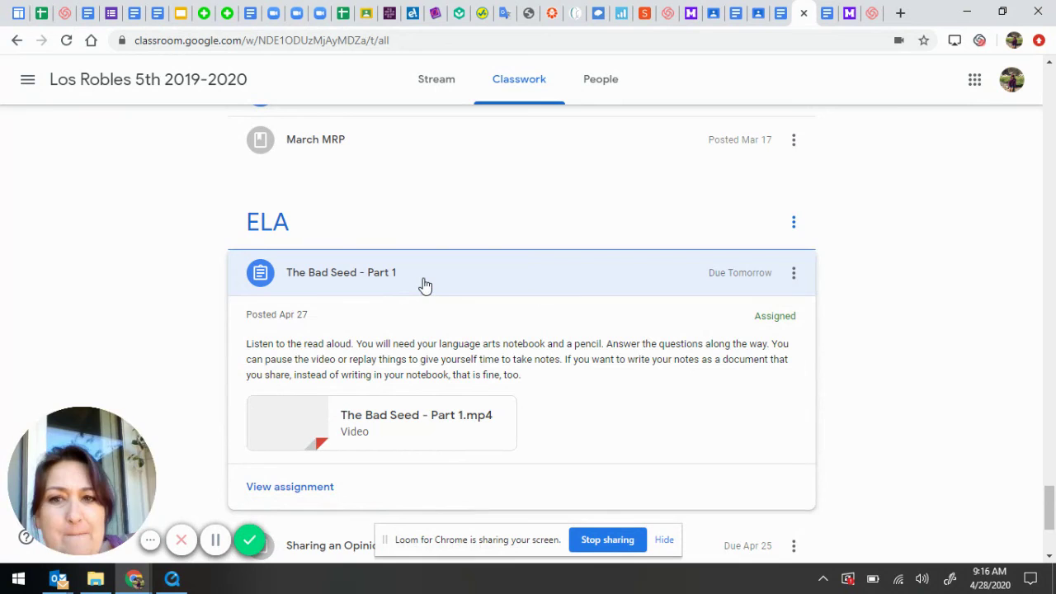
pyautogui.click(321, 276)
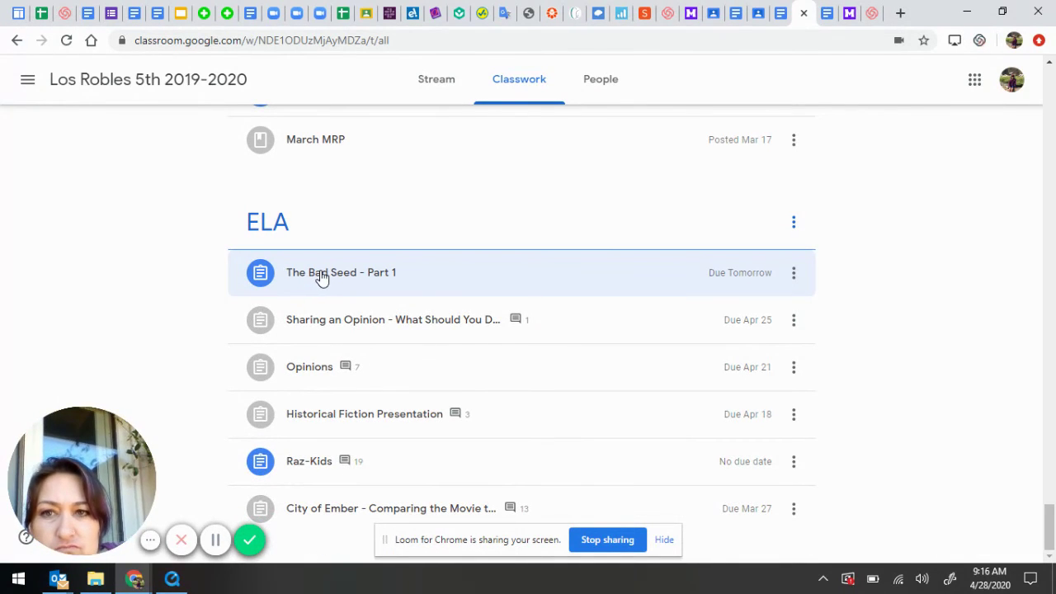
pyautogui.click(322, 276)
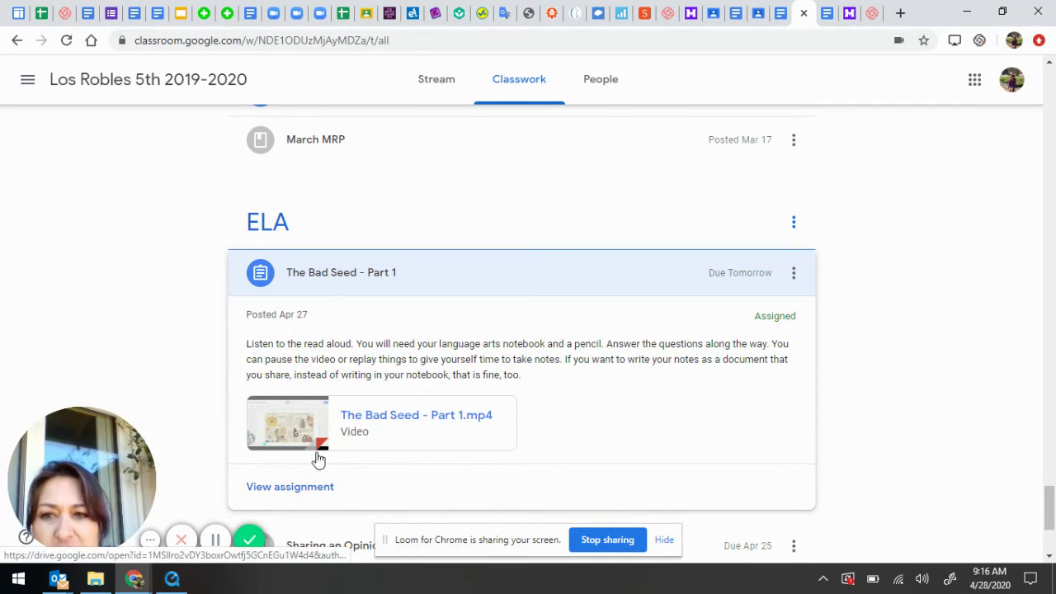
pyautogui.click(289, 489)
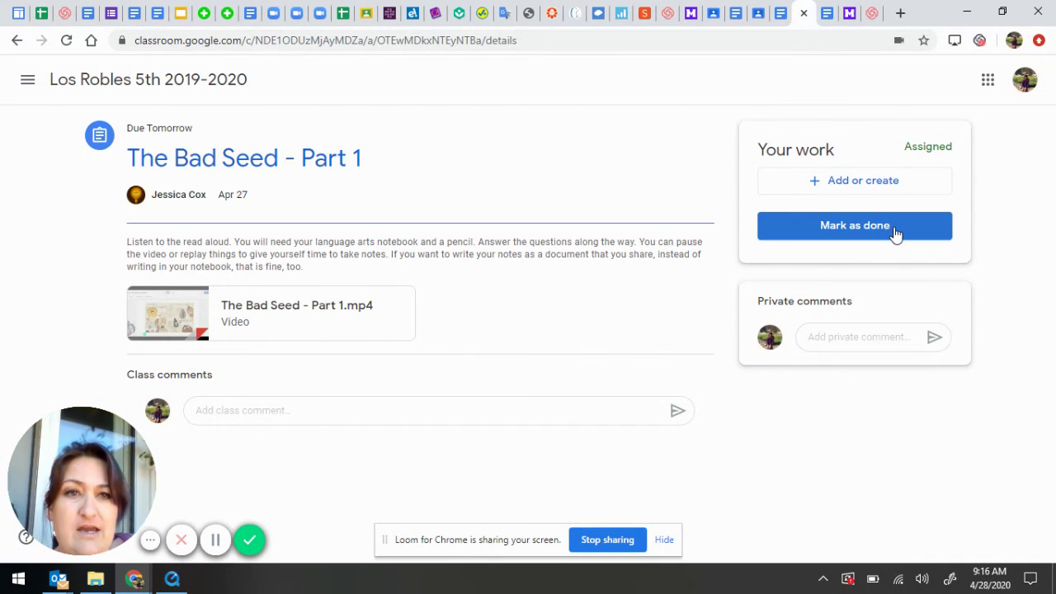
# Step: Try to mark "The Bad Seed - Part 1" as done without attached work, and cancel at the confirmation
pyautogui.click(833, 236)
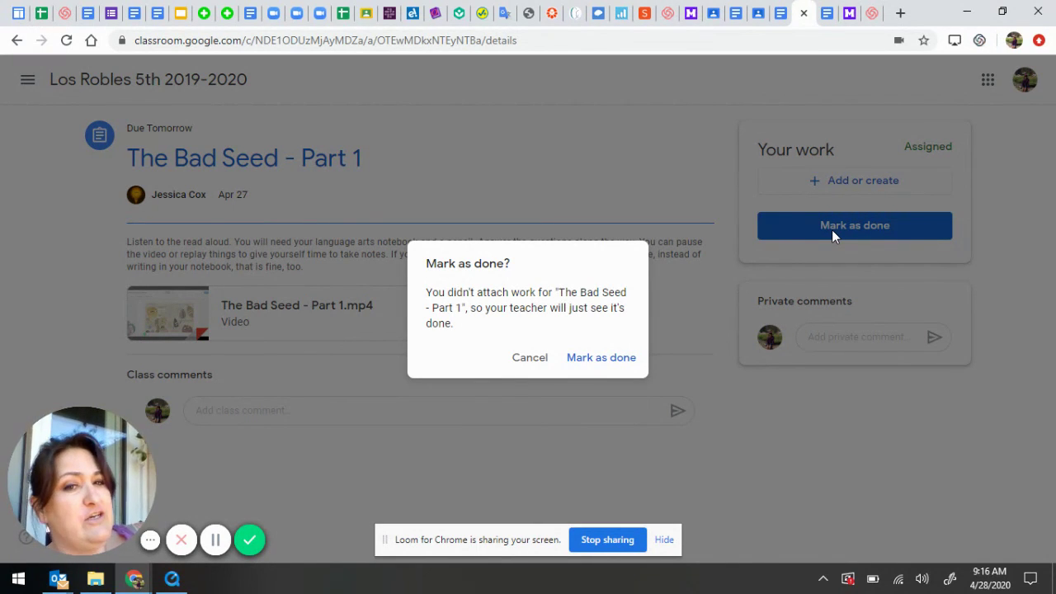
pyautogui.click(529, 363)
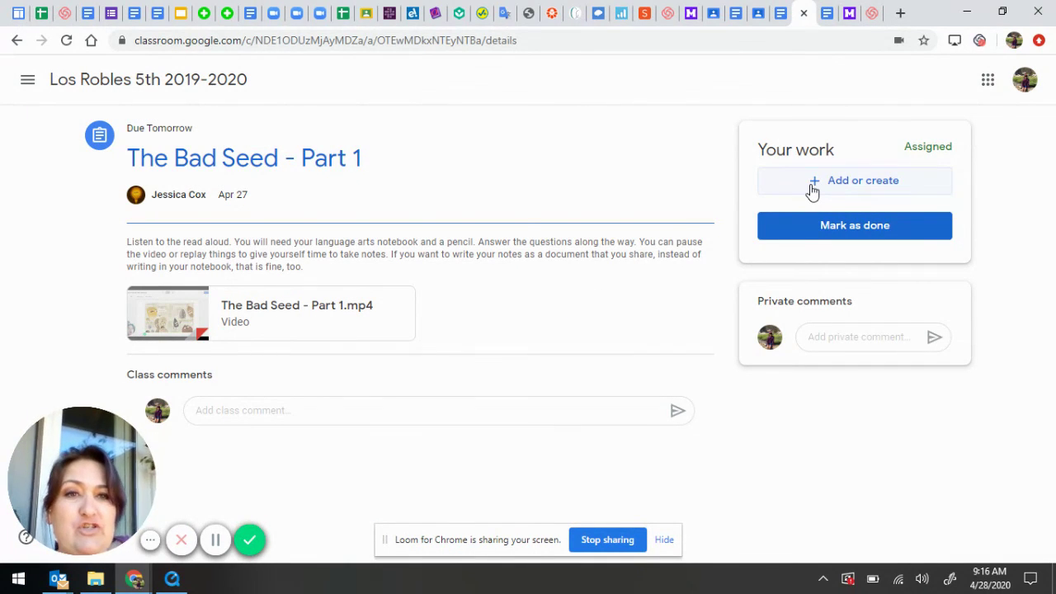
# Step: Show the options for attaching or creating work for "The Bad Seed - Part 1"
pyautogui.click(812, 190)
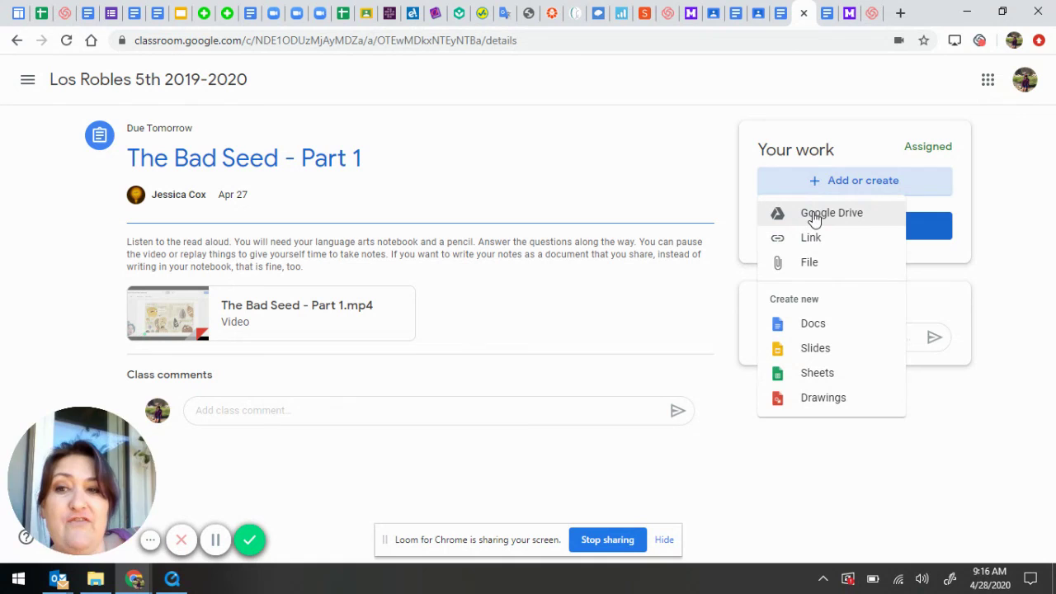